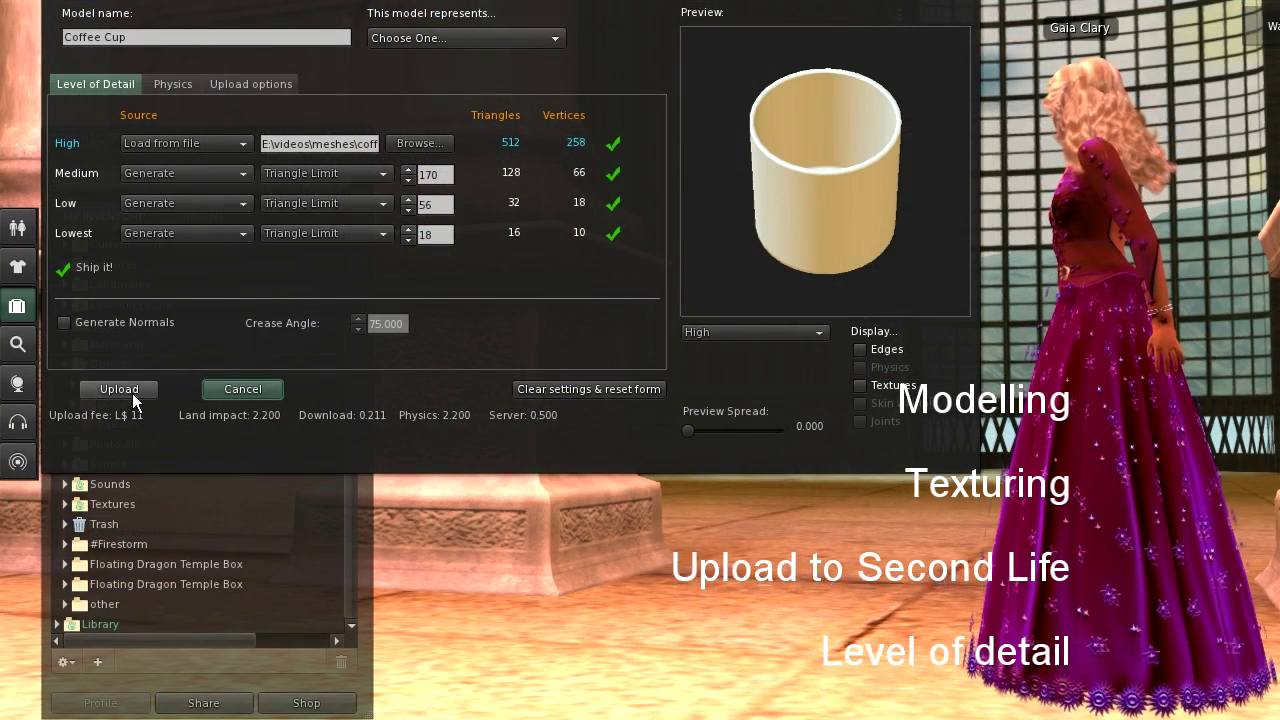
left_click(128, 397)
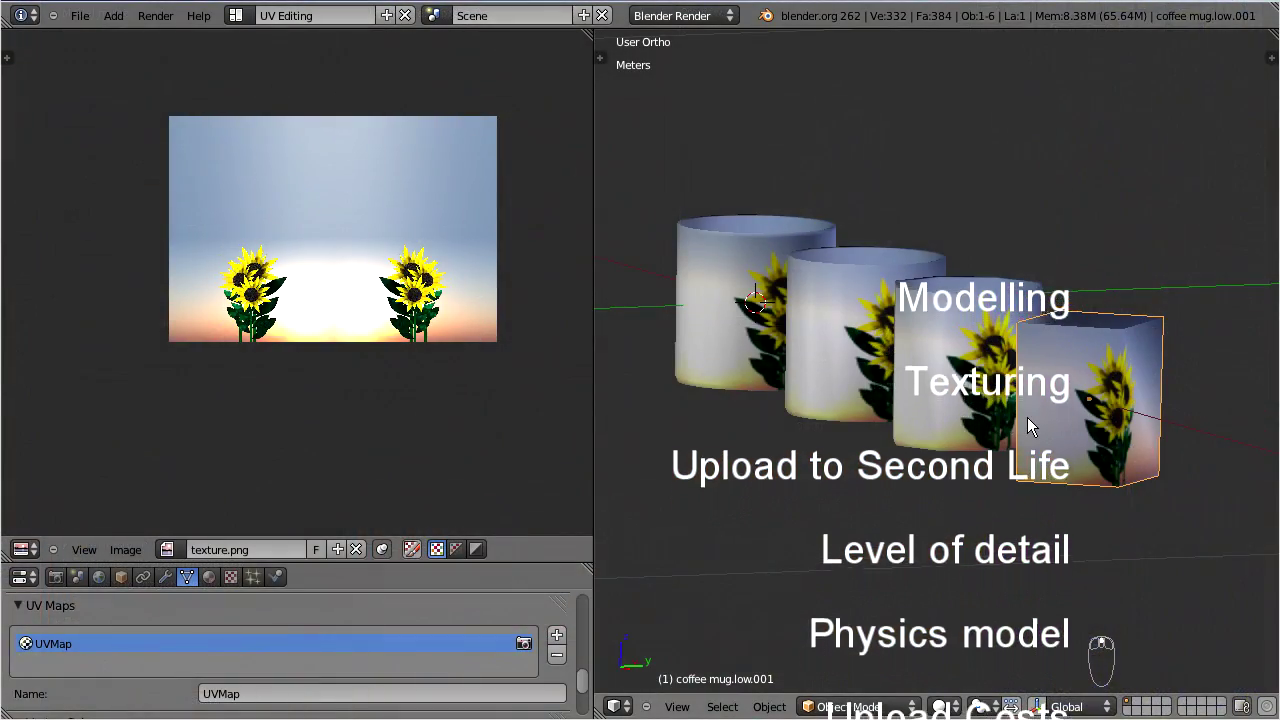
middle_click_drag(960, 430, 1015, 425)
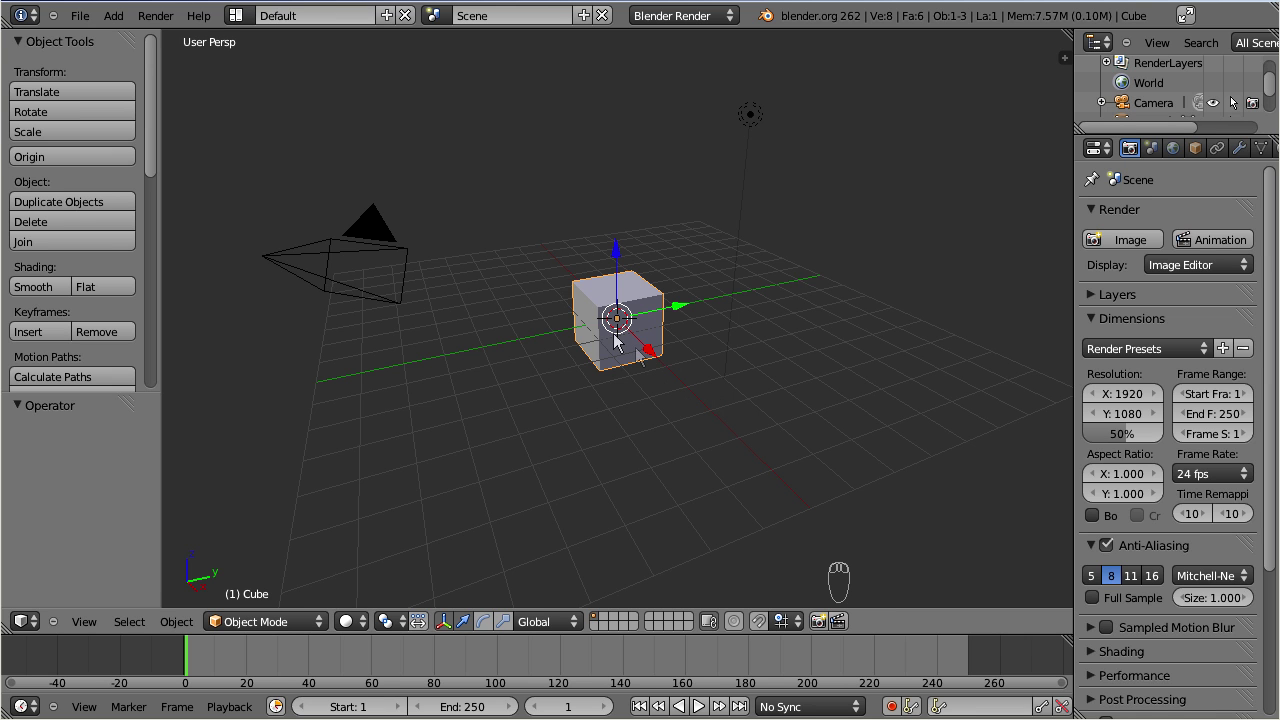
Step: Enable Enter Edit Mode for new objects in the user preferences and save the settings as default
left_click(80, 15)
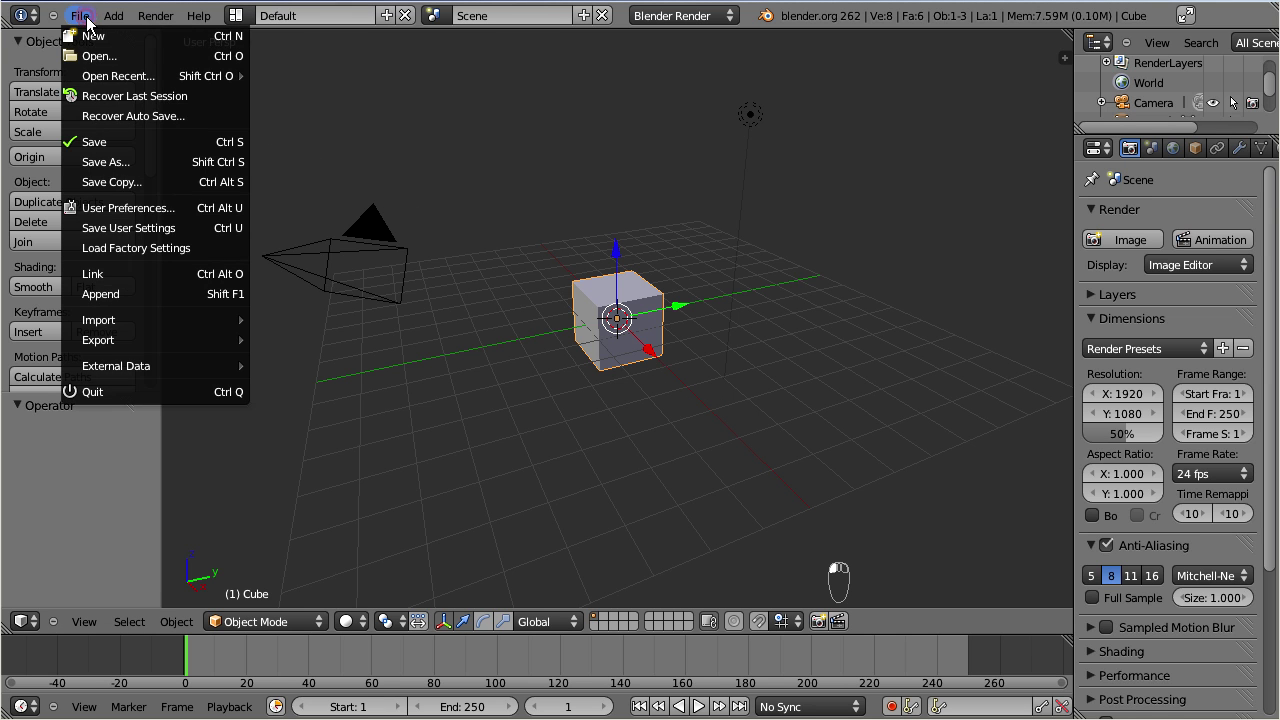
left_click(183, 208)
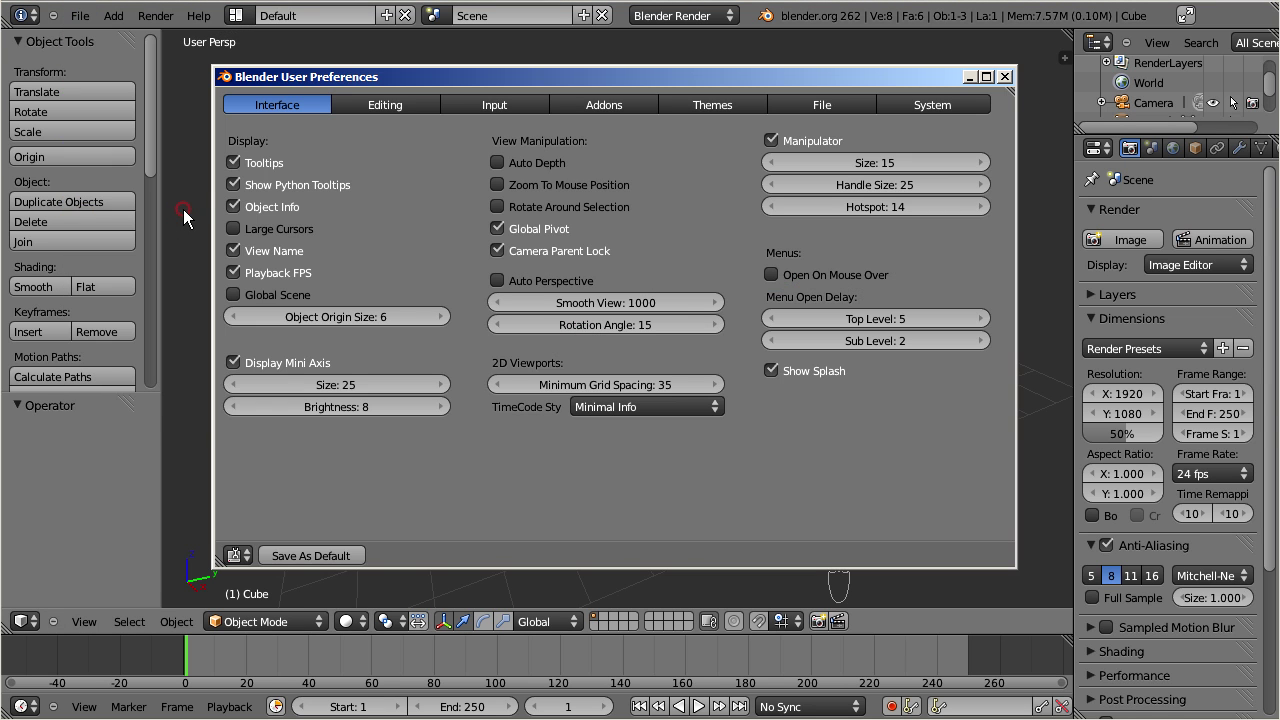
left_click(414, 105)
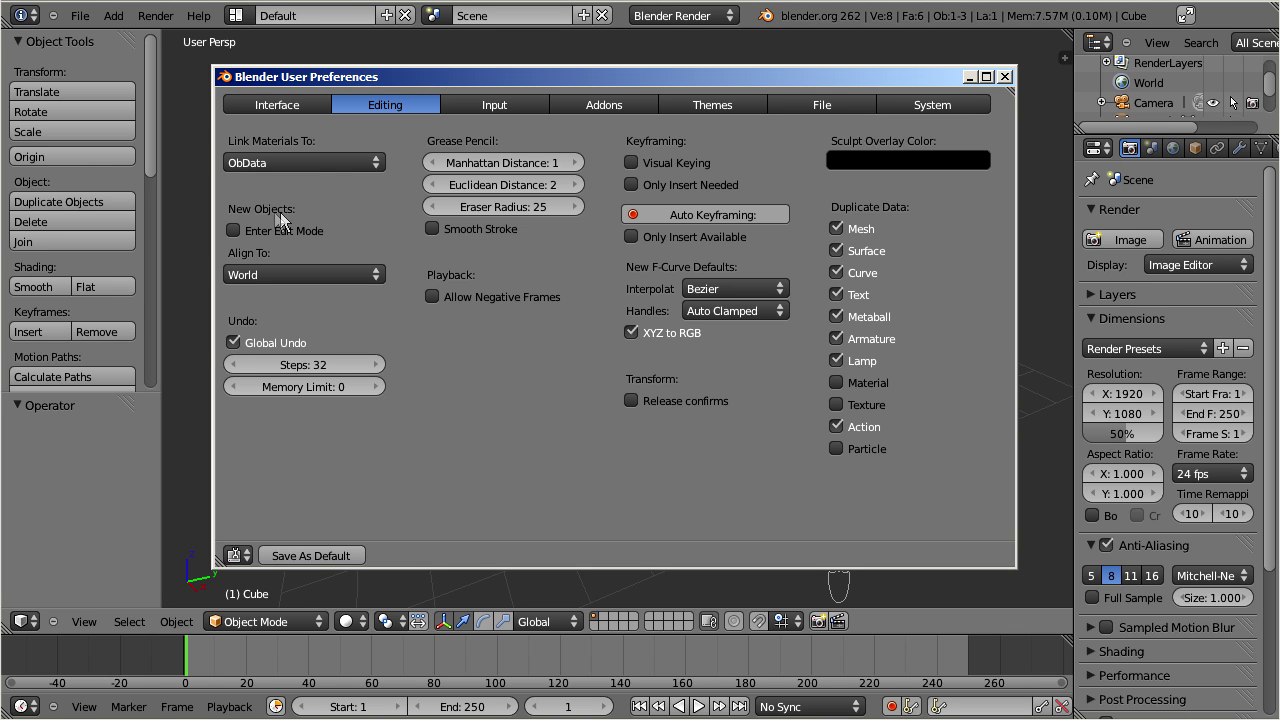
left_click(232, 232)
left_click(310, 555)
key("alt+F4")
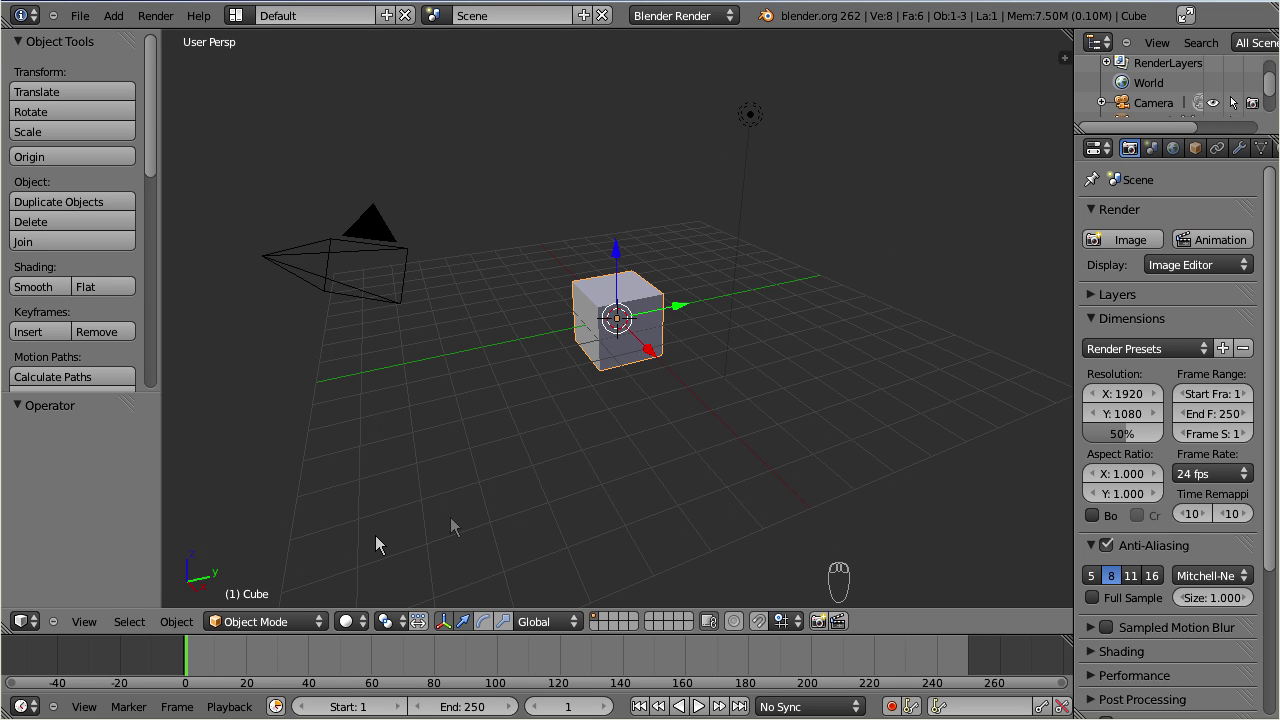
Step: Delete the default cube and add a mesh cylinder in its place, viewed in orthographic projection
key("Delete")
left_click(694, 427)
left_click(113, 15)
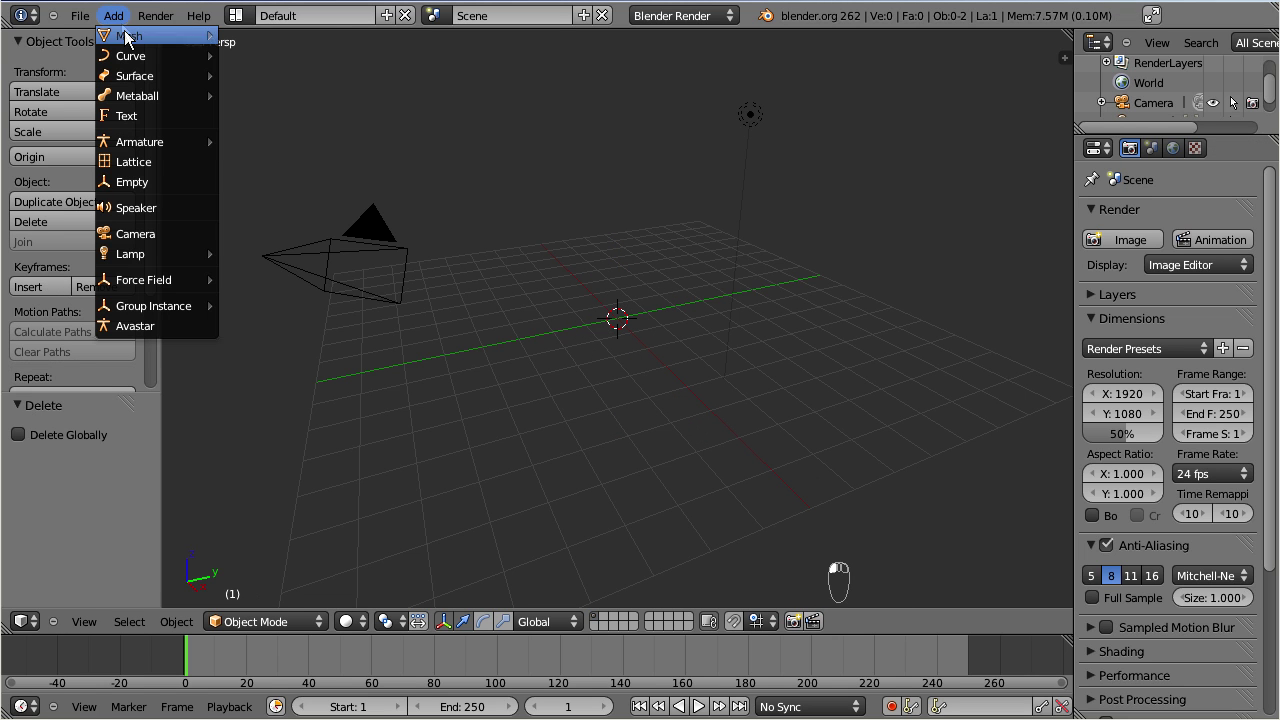
mouse_move(127, 37)
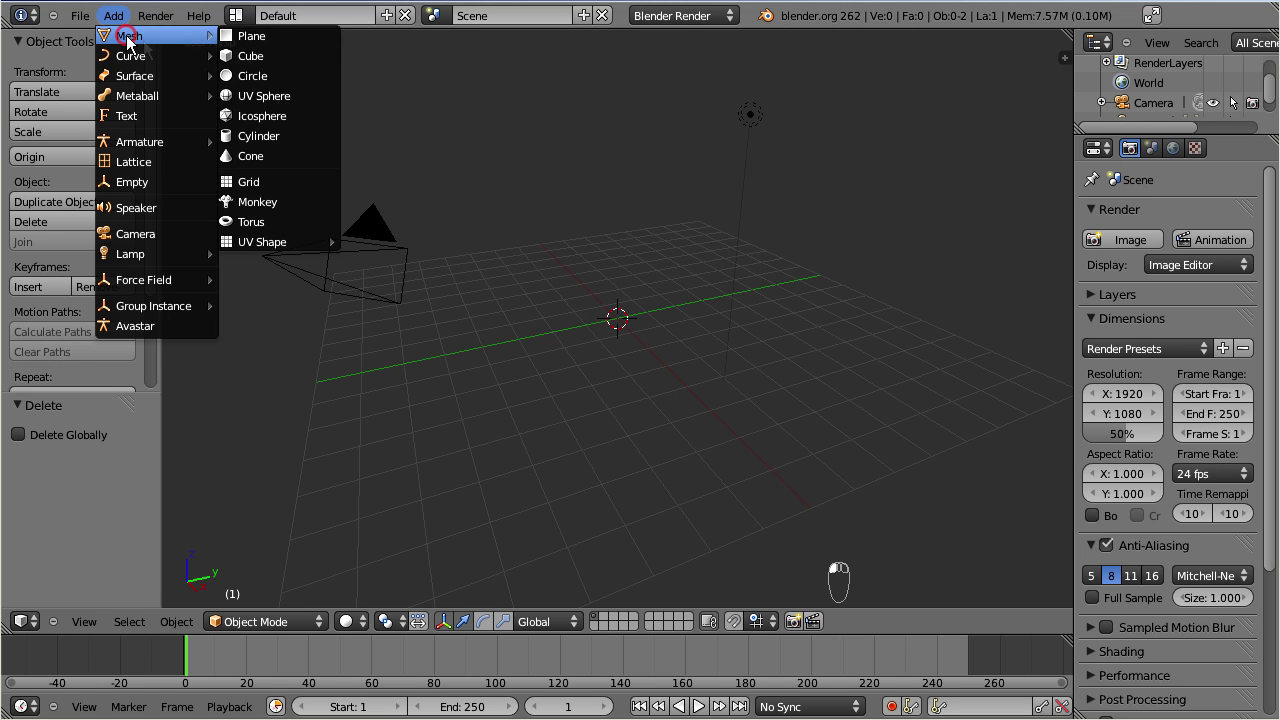
left_click(309, 140)
key("KP_5")
scroll(597, 352, "up", 6)
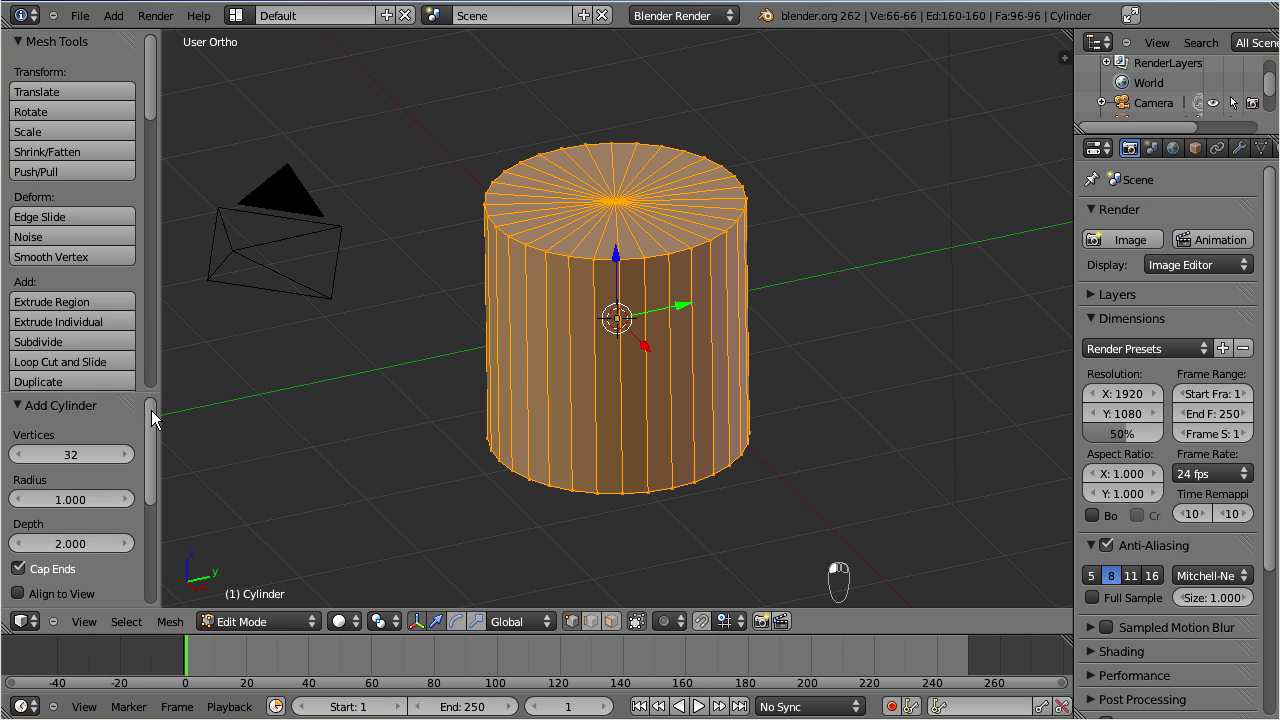
mouse_move(152, 410)
left_mouse_down()
mouse_move(157, 520)
mouse_move(156, 414)
left_mouse_up()
Step: Delete the centre vertex of the cylinder's upper cap to open the cup
mouse_move(612, 413)
middle_mouse_down()
mouse_move(631, 191)
mouse_move(637, 406)
mouse_move(603, 417)
mouse_move(572, 406)
middle_mouse_up()
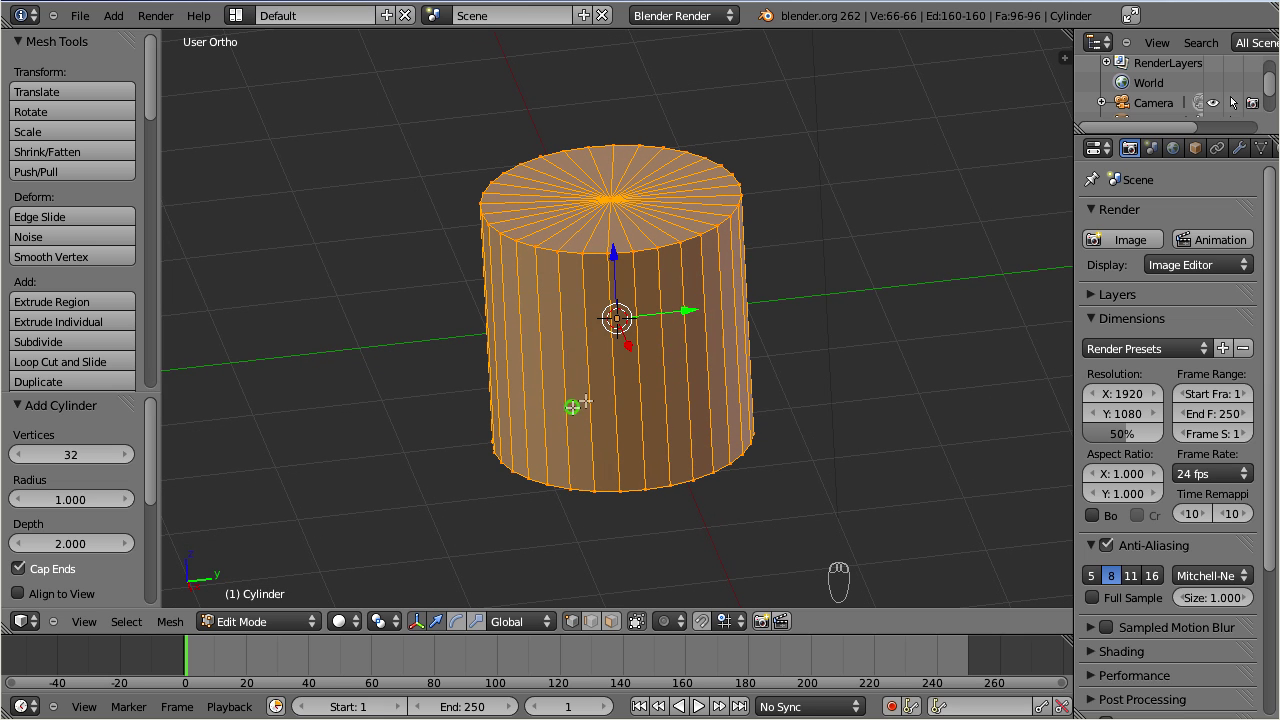
right_click(611, 197)
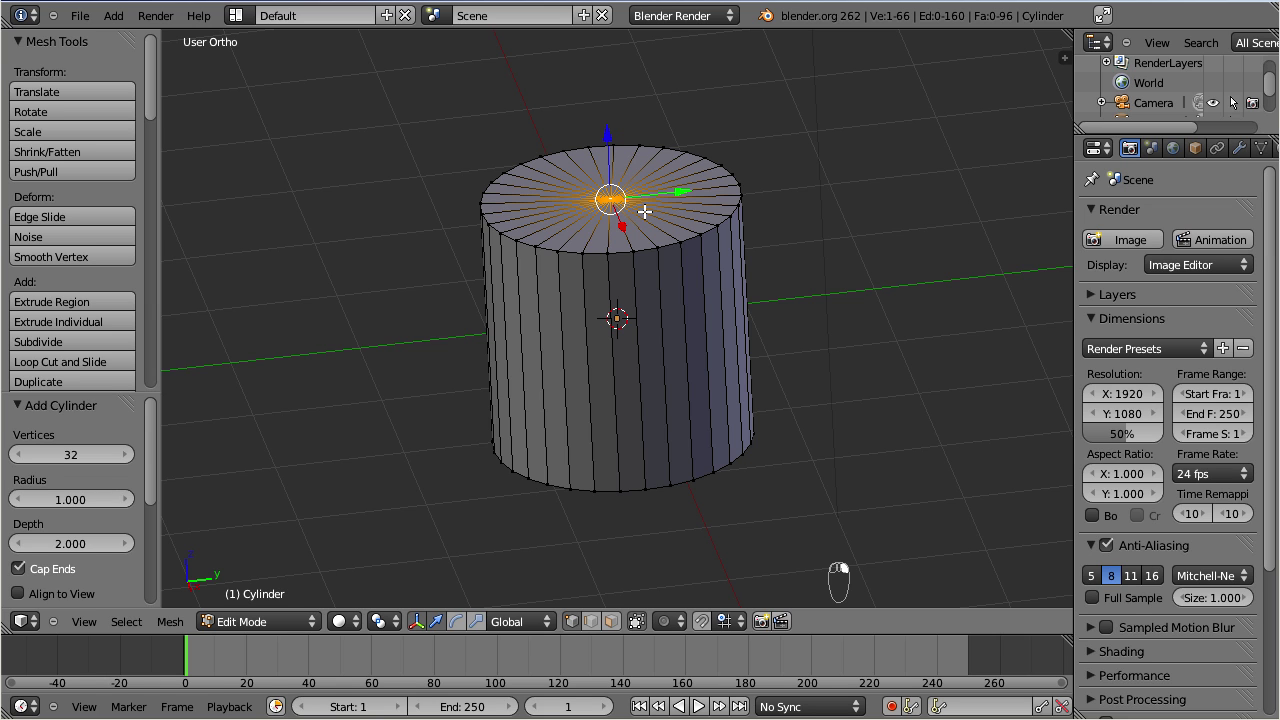
key("Delete")
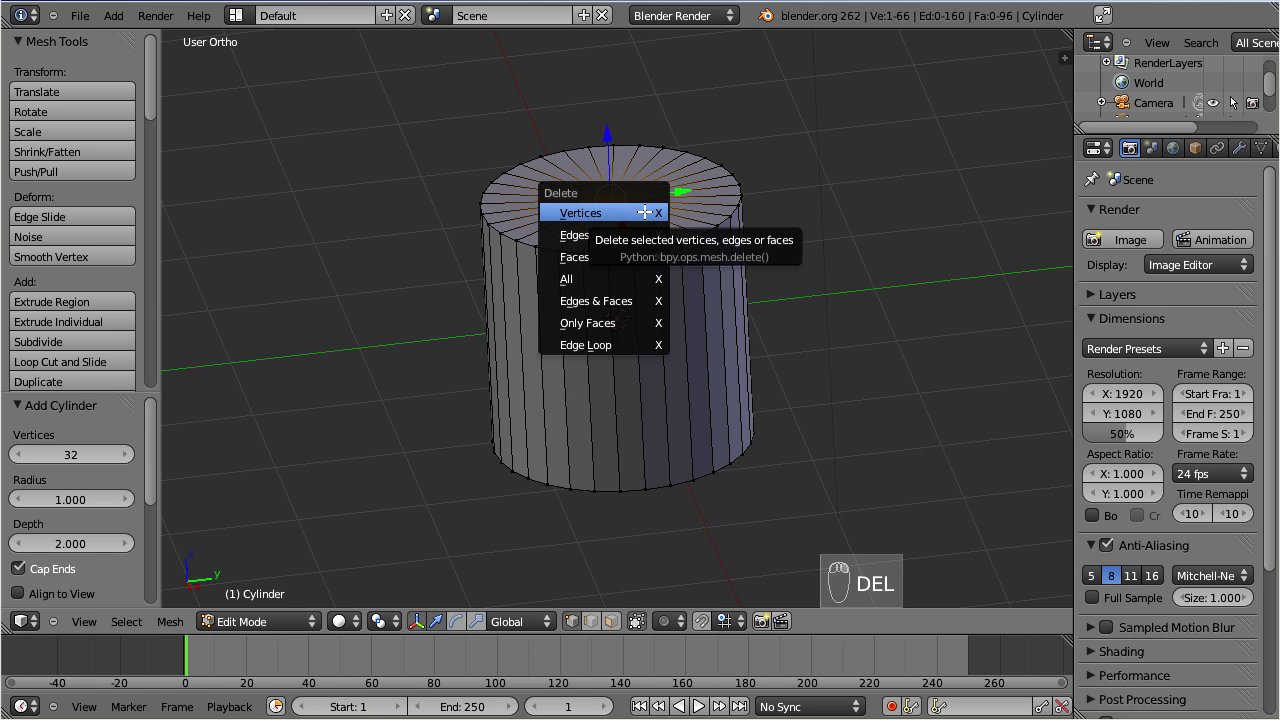
left_click(645, 212)
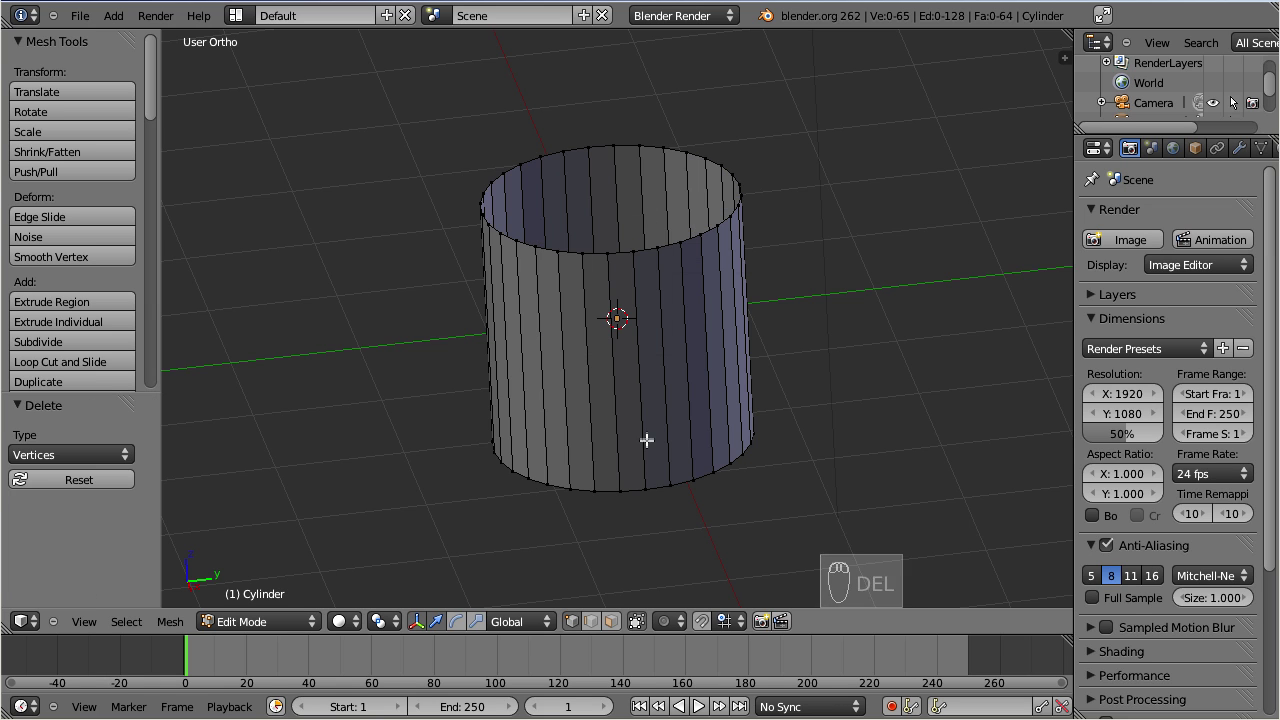
Step: Turn on Textured Solid shading in the 3D view's display settings
mouse_move(616, 311)
middle_mouse_down()
mouse_move(654, 320)
mouse_move(637, 451)
mouse_move(623, 423)
mouse_move(634, 251)
mouse_move(628, 325)
mouse_move(620, 271)
mouse_move(598, 327)
middle_mouse_up()
scroll(653, 302, "up", 1)
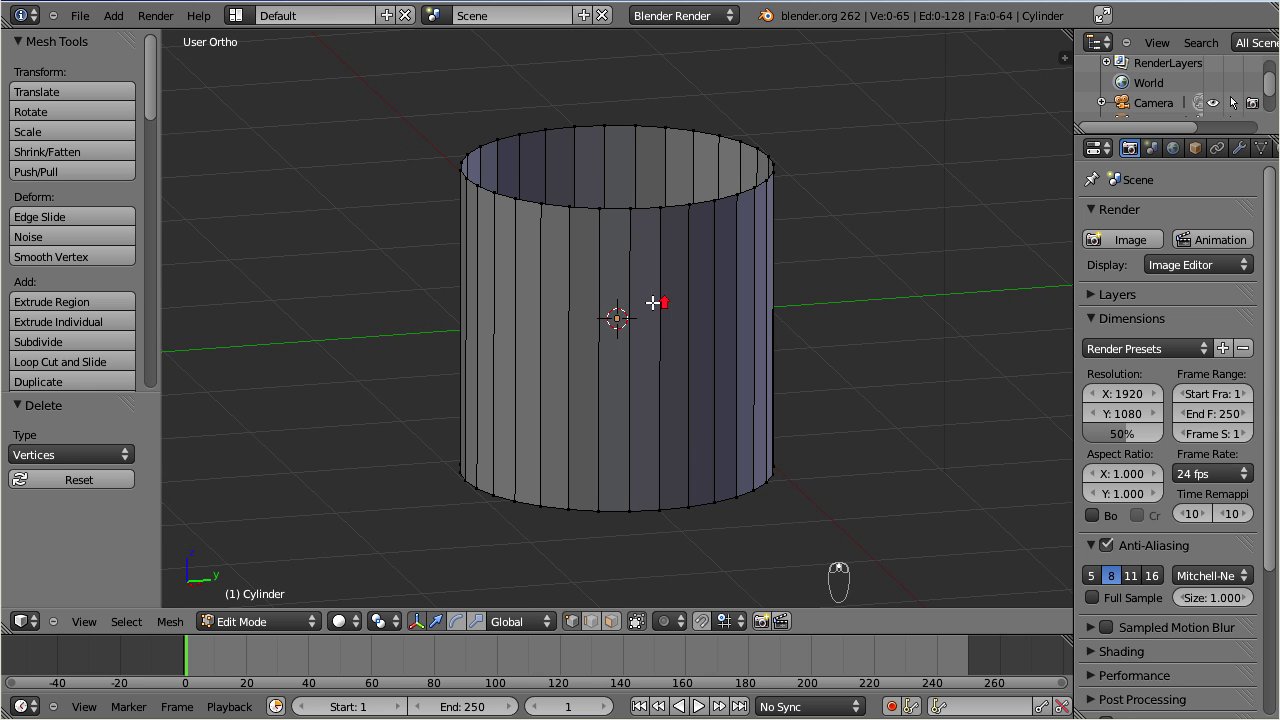
left_click(1063, 59)
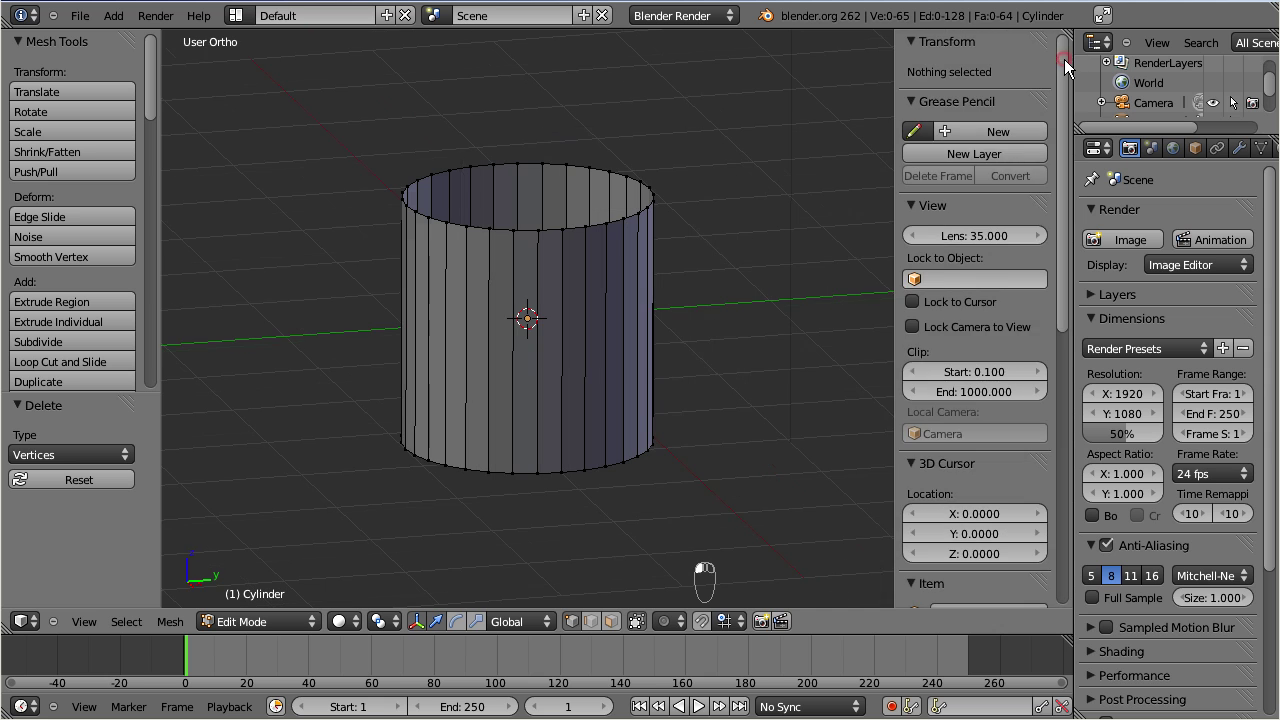
scroll(1059, 76, "down", 5)
scroll(1032, 245, "down", 8)
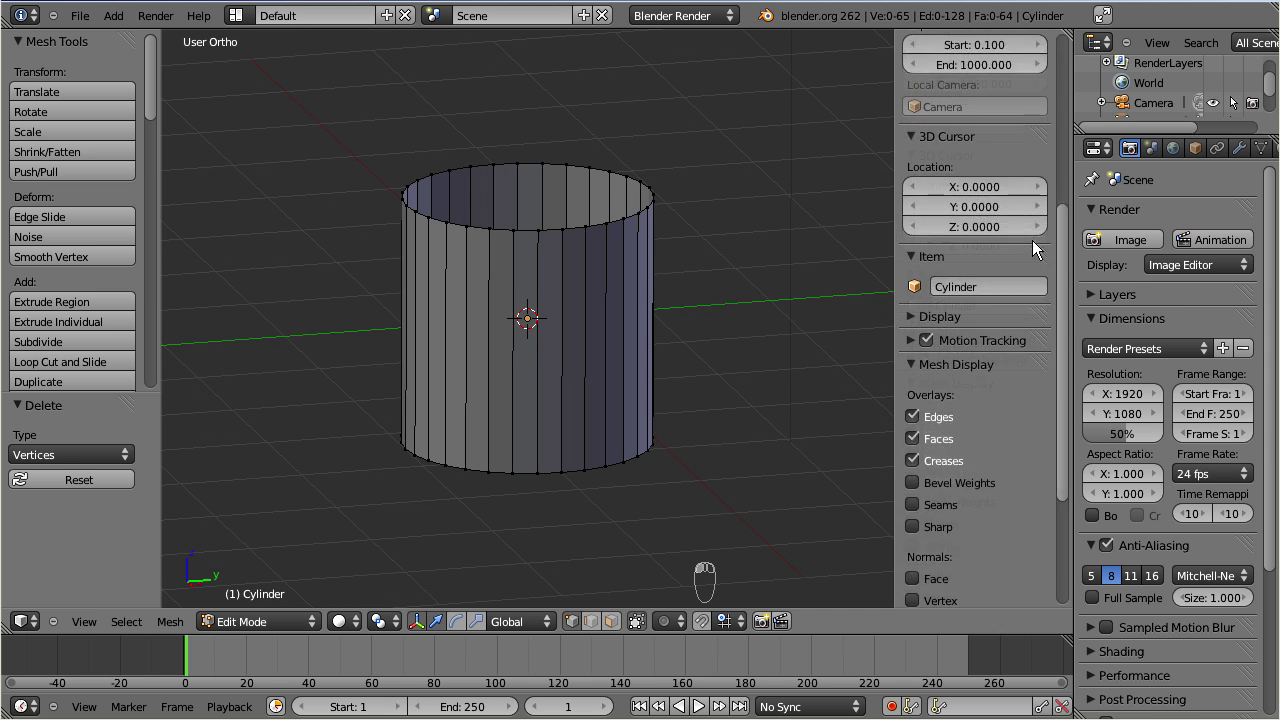
left_click(911, 125)
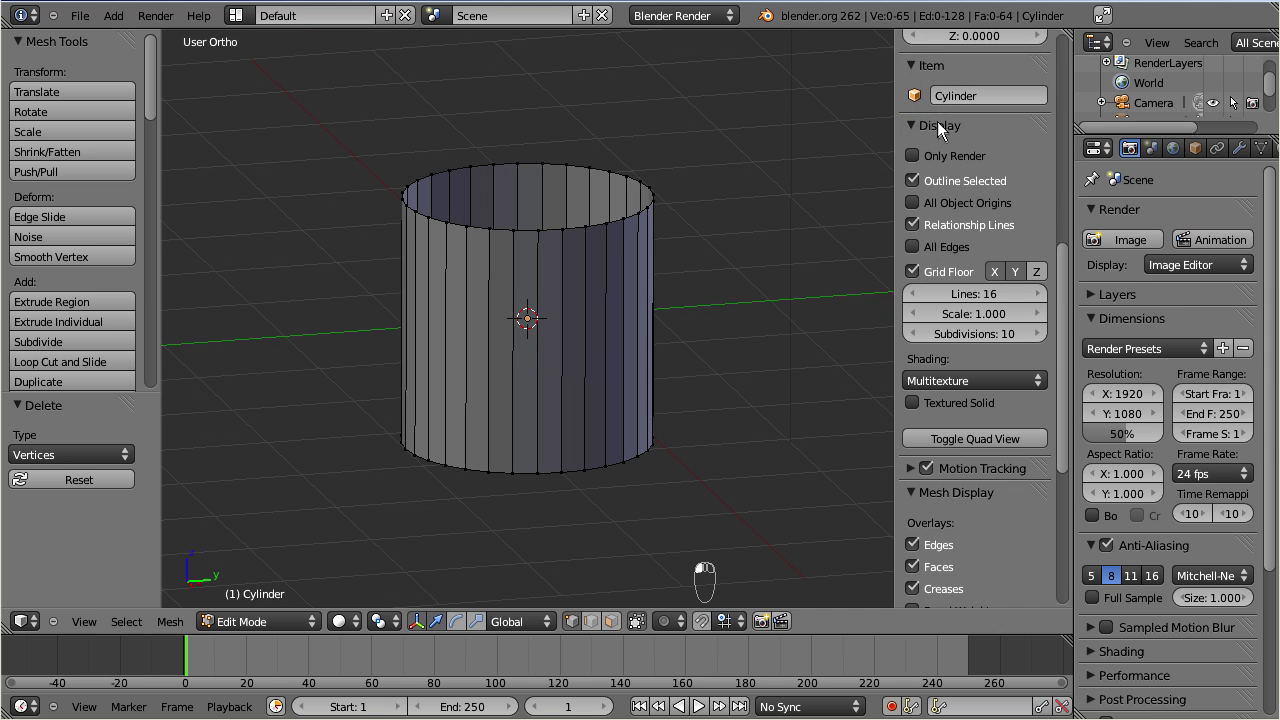
left_click(913, 401)
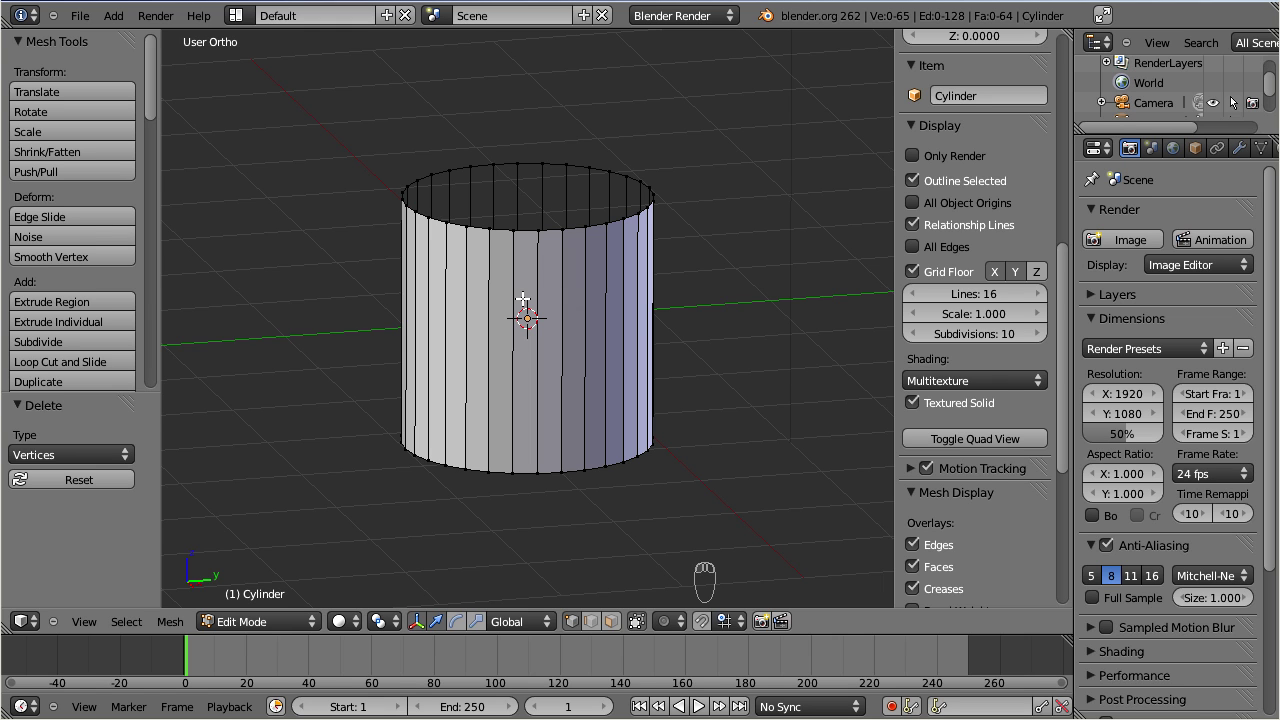
left_click_drag(895, 228, 1068, 240)
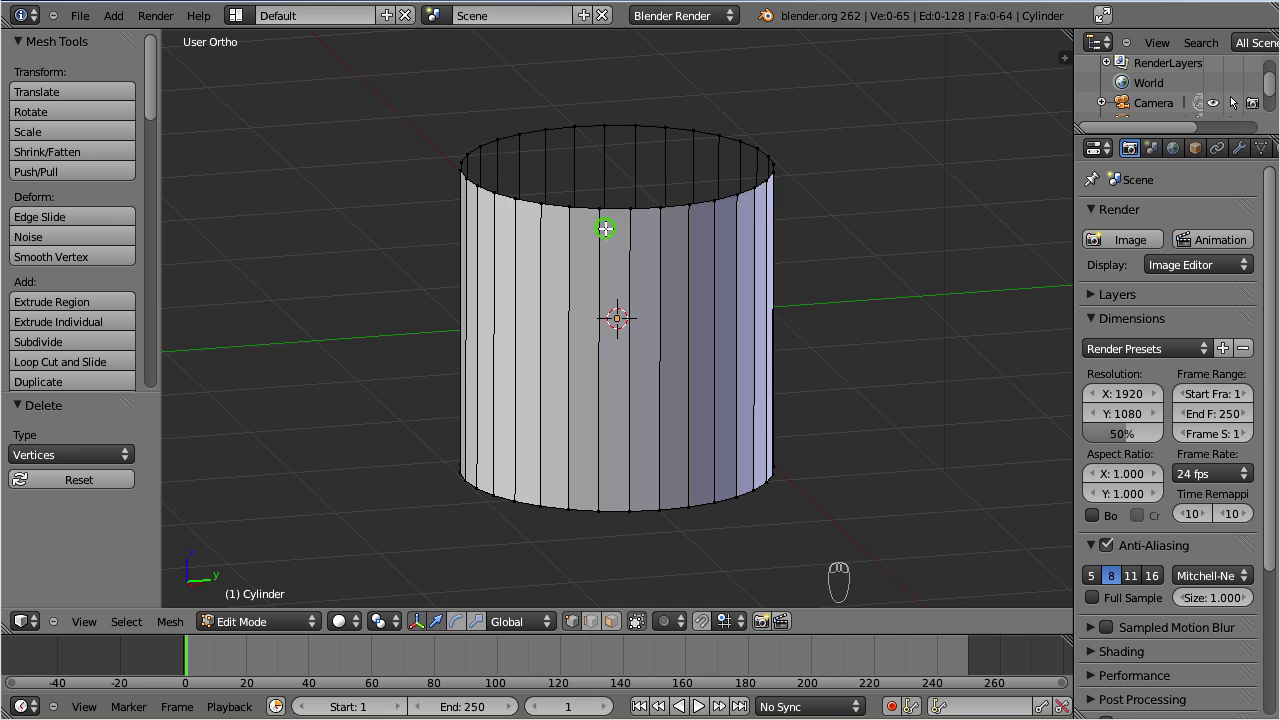
Step: Extrude the edge loop around the cylinder's open upper rim upward along Z by about 0.097
middle_click_drag(605, 230, 601, 459)
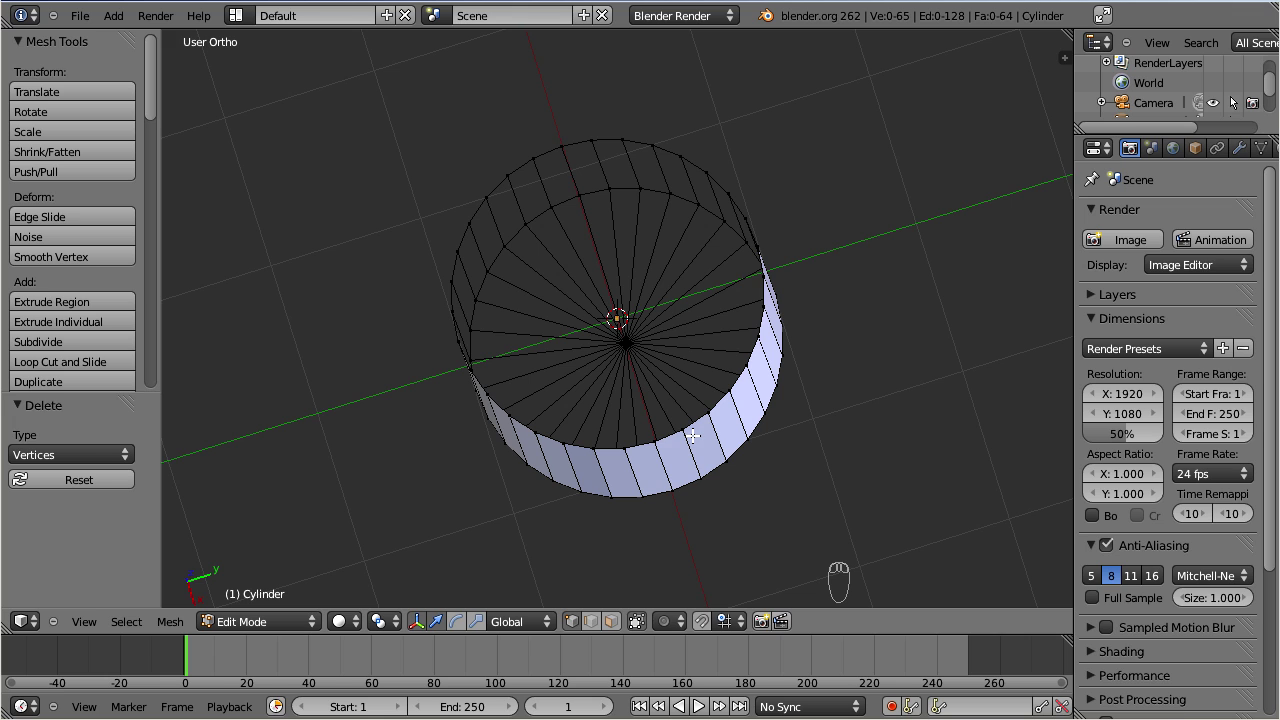
middle_click_drag(594, 467, 583, 391)
middle_click_drag(658, 242, 694, 315)
middle_click_drag(620, 429, 555, 438)
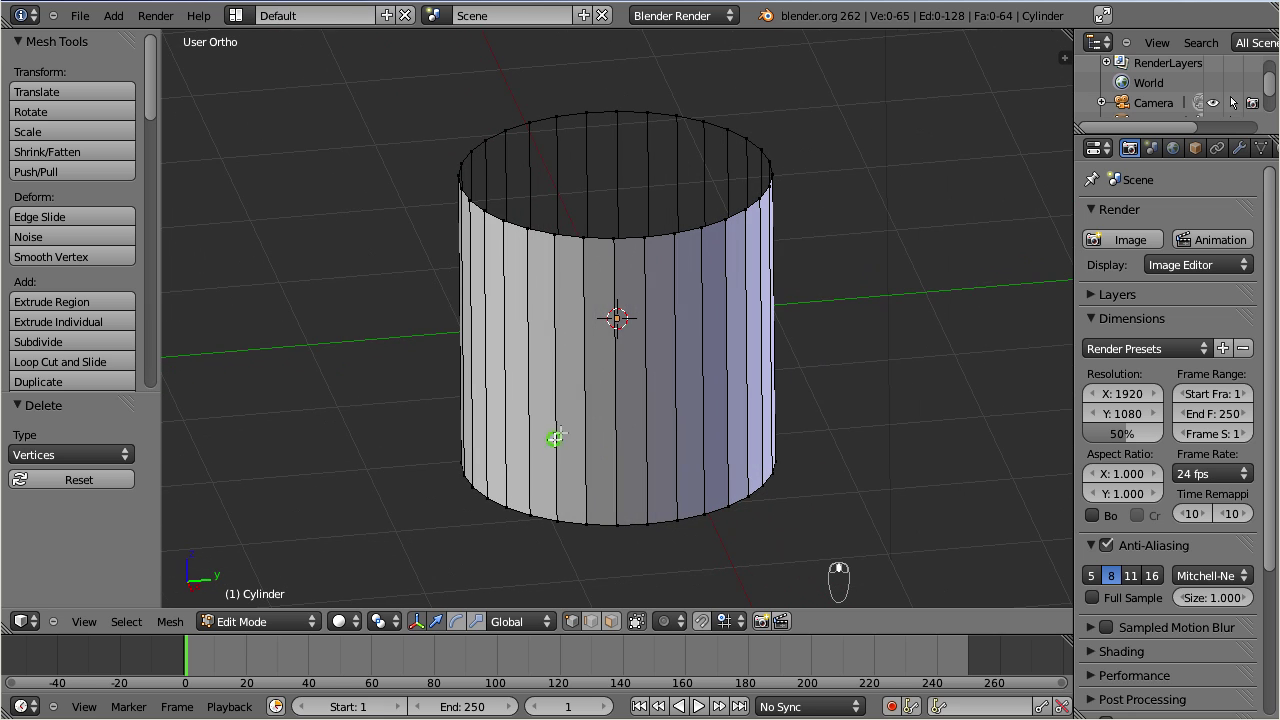
right_click(599, 238, "alt")
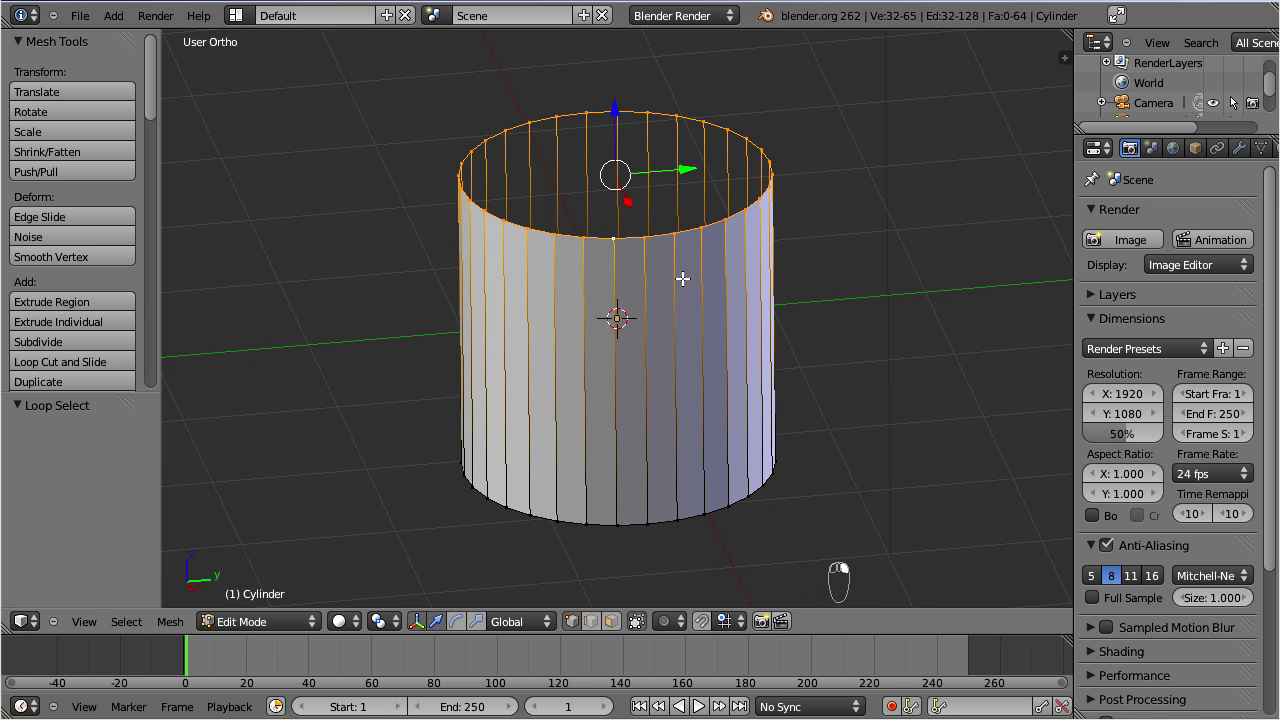
key("e")
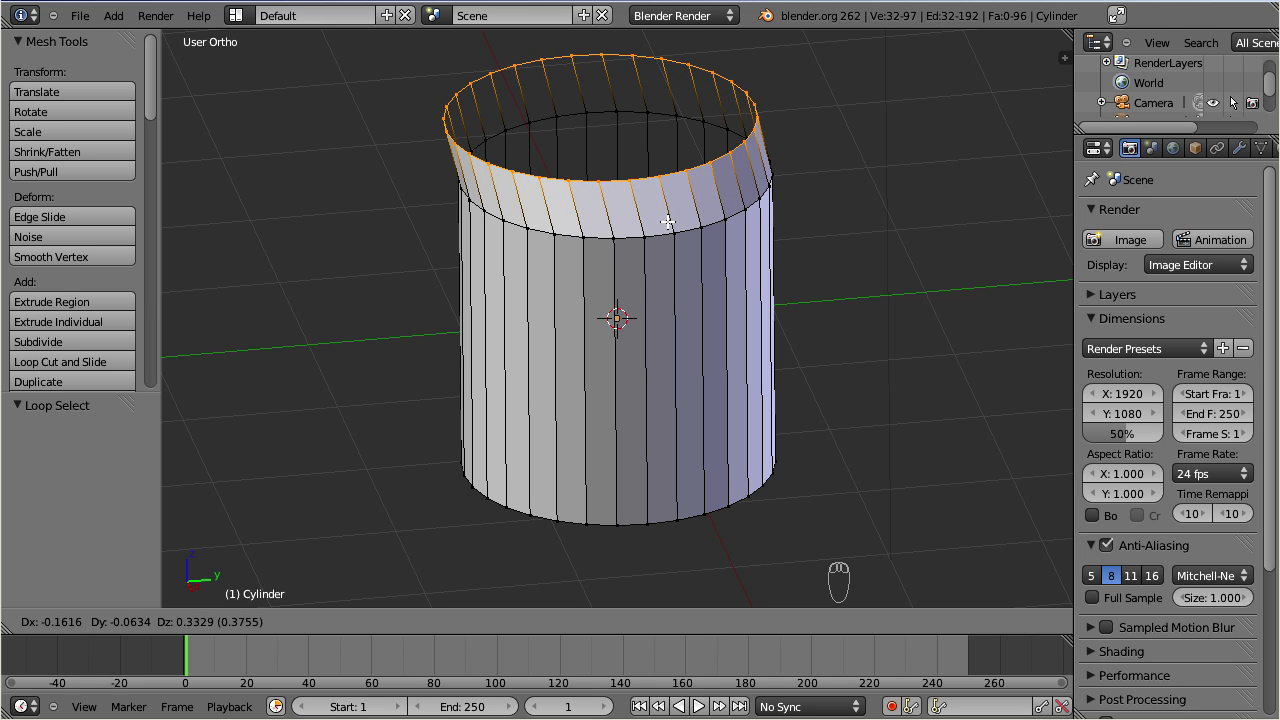
key("z")
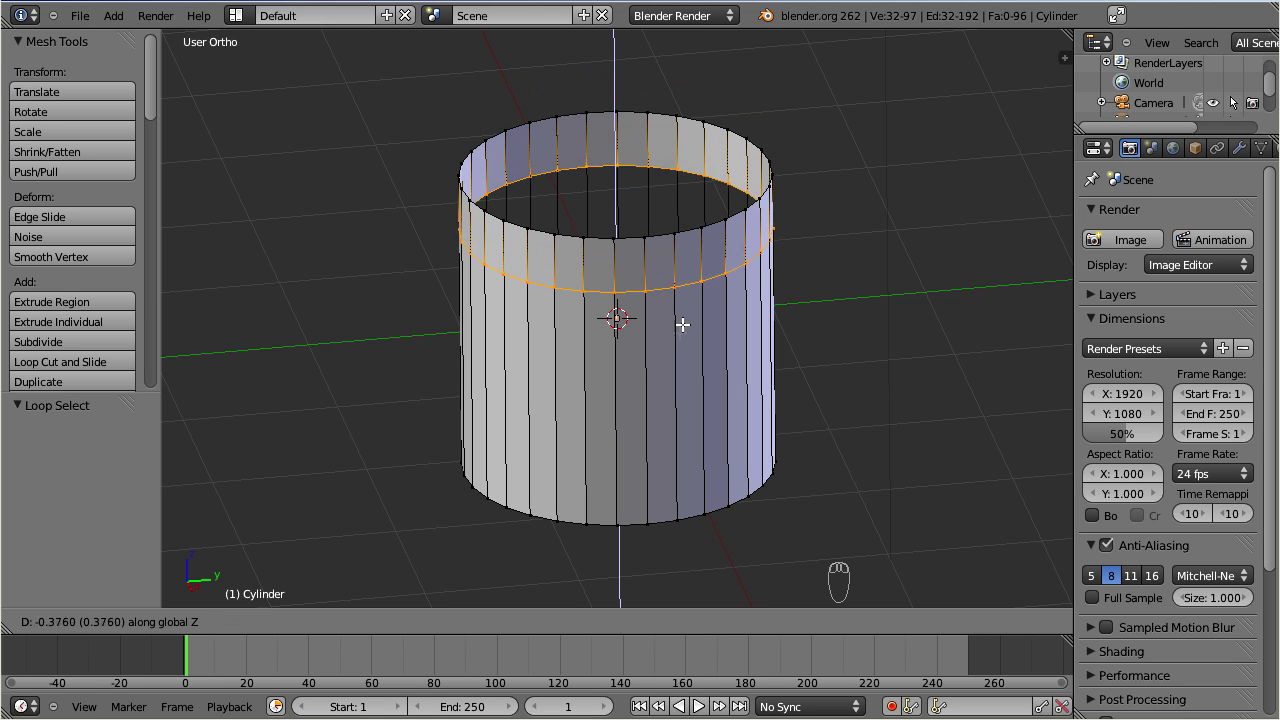
left_click(686, 264)
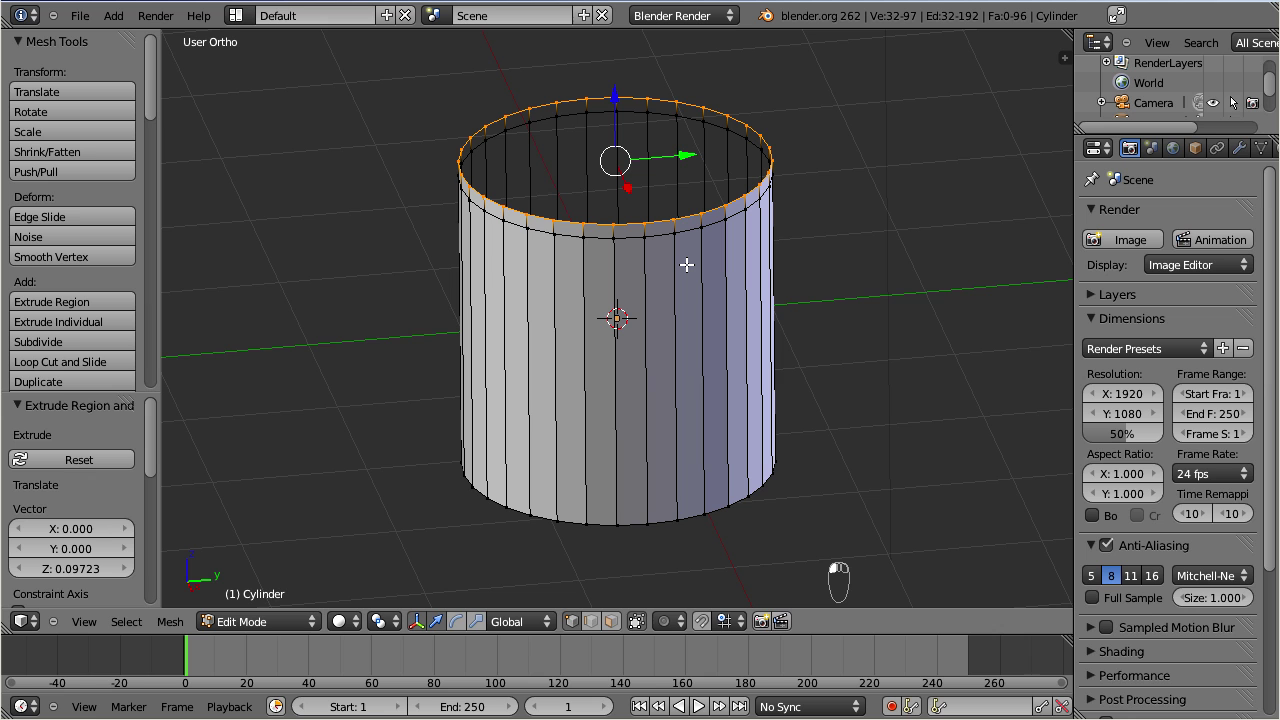
Step: Scale the extruded loop to about 0.916 and lower it about 0.102 along Z, level with the outer rim
key("s")
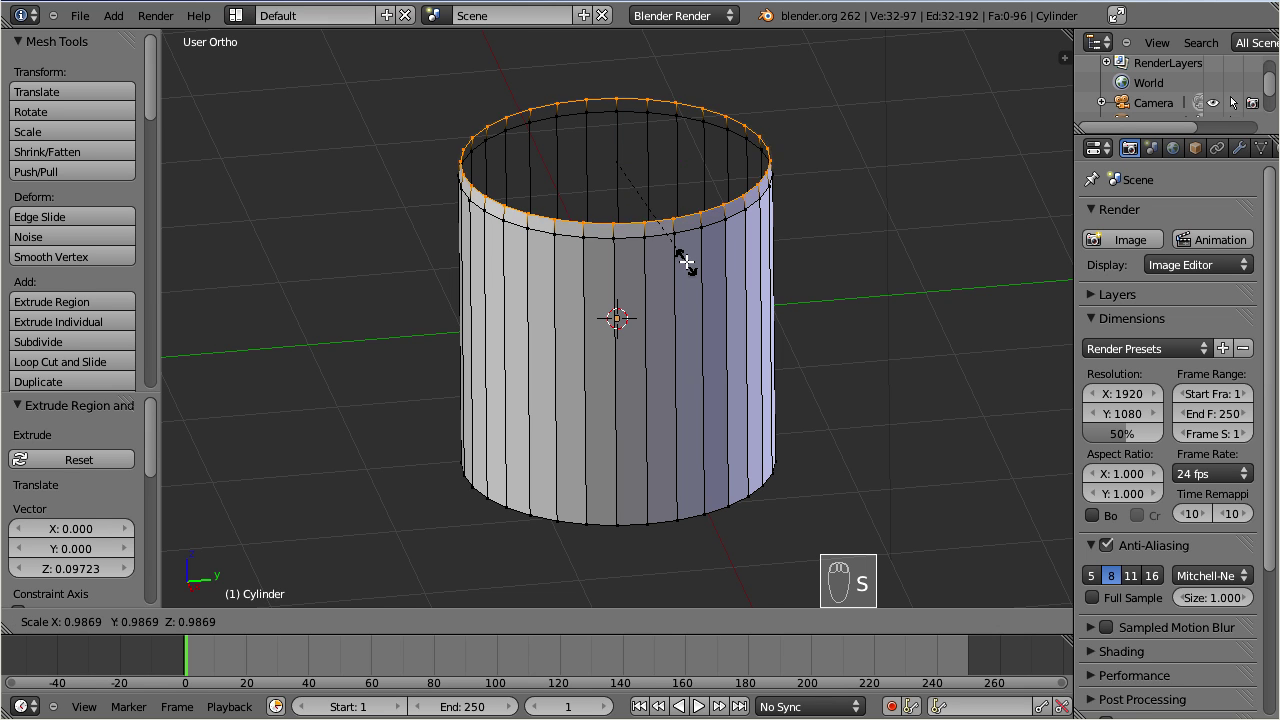
left_click(683, 255)
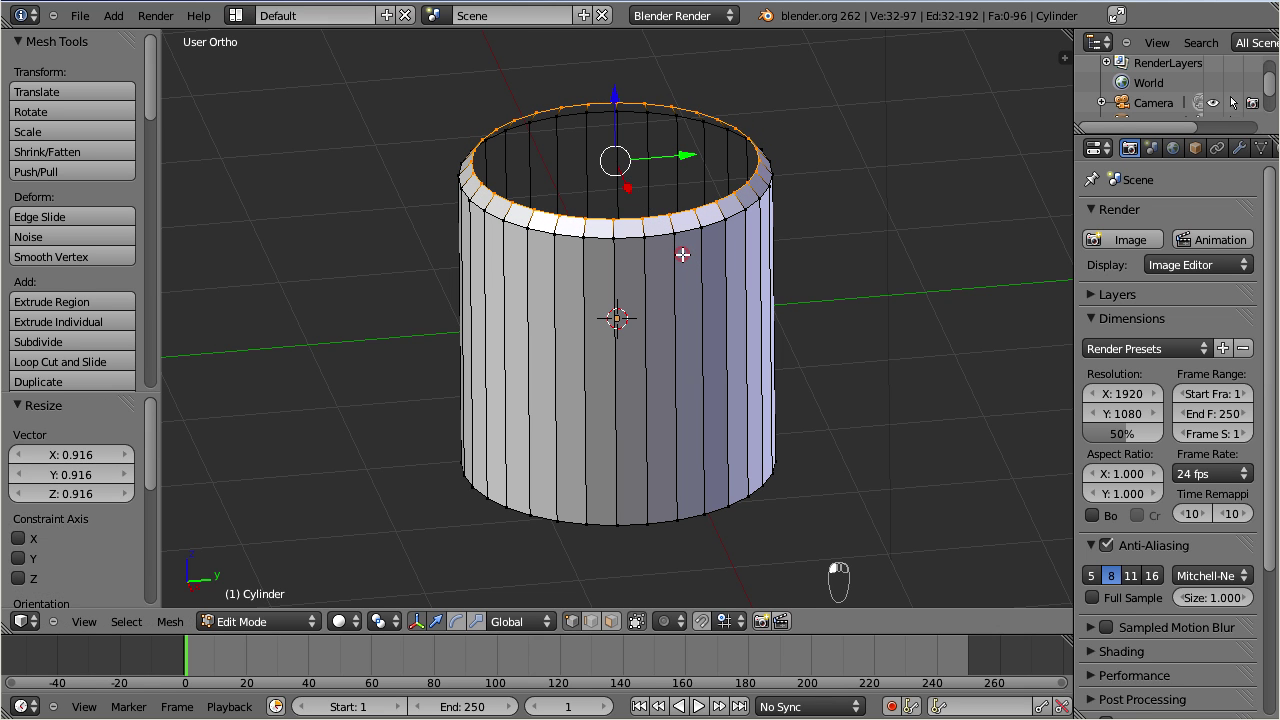
key("KP_1")
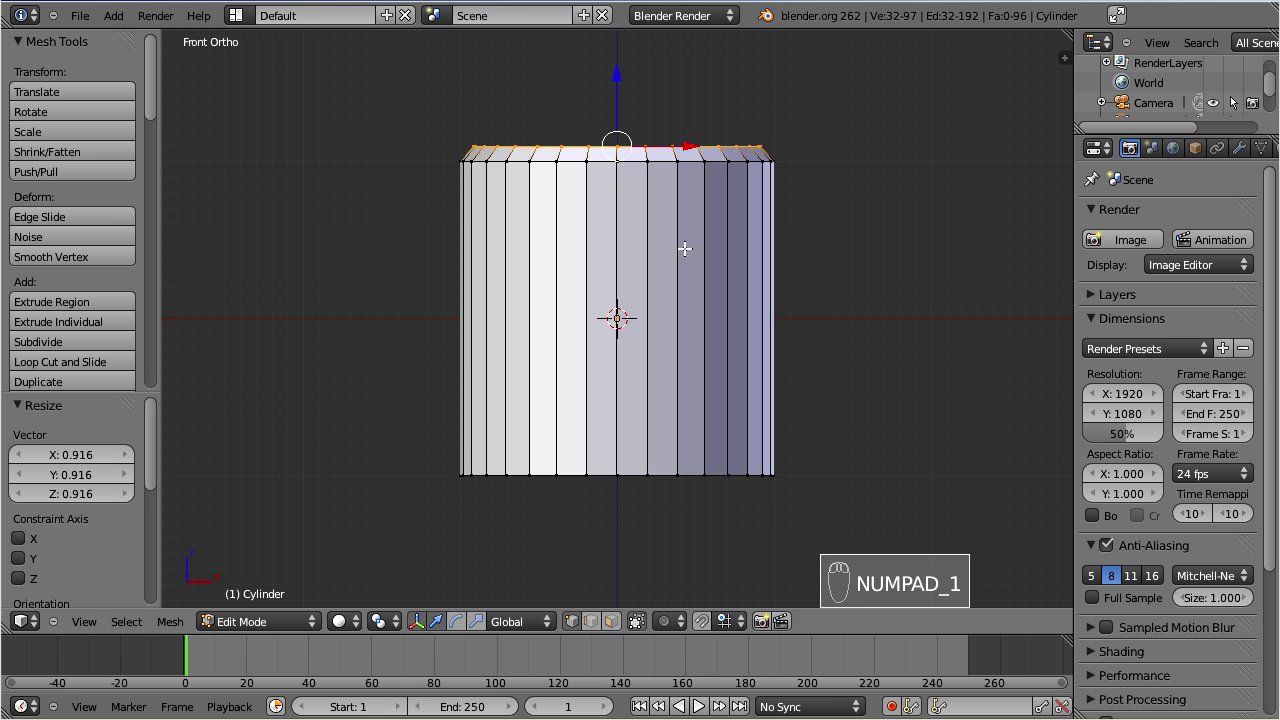
key("g")
key("z")
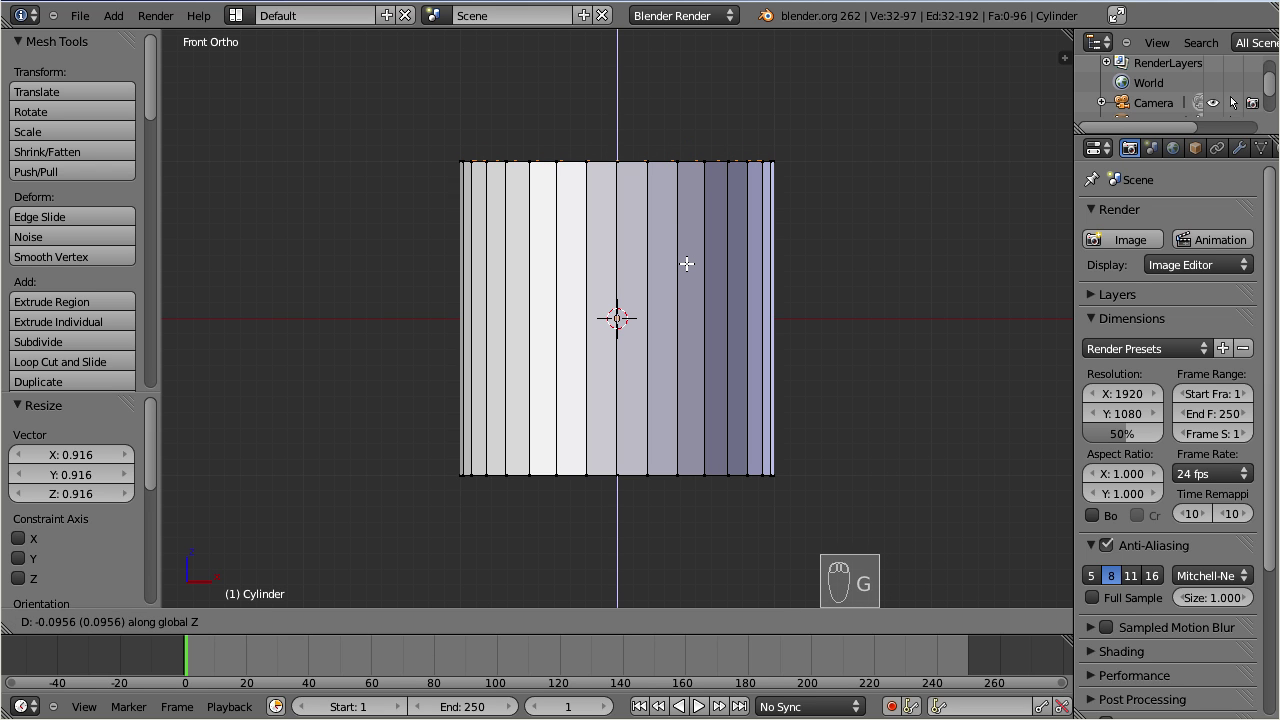
left_click(687, 264)
Step: Extrude the inner rim loop down about 1.521 along Z to form the inner wall, and show the mesh in wireframe
middle_click_drag(544, 240, 589, 357)
middle_click_drag(689, 268, 687, 298)
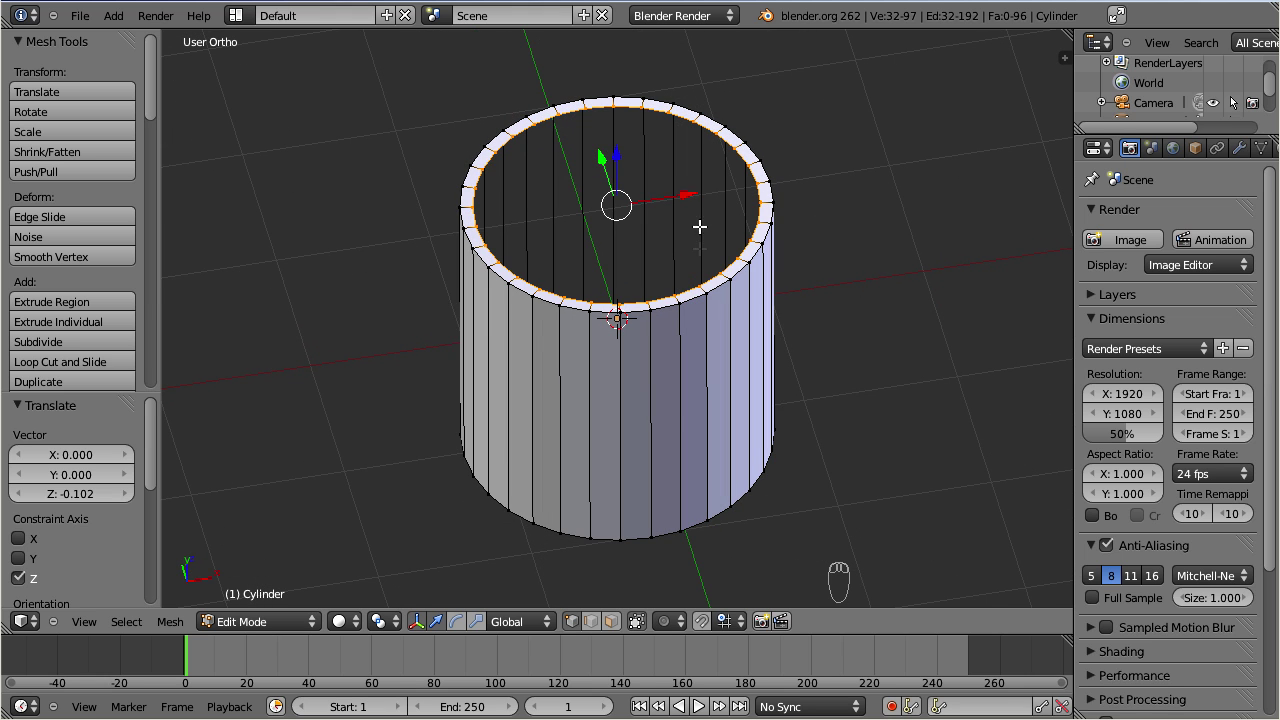
key("e")
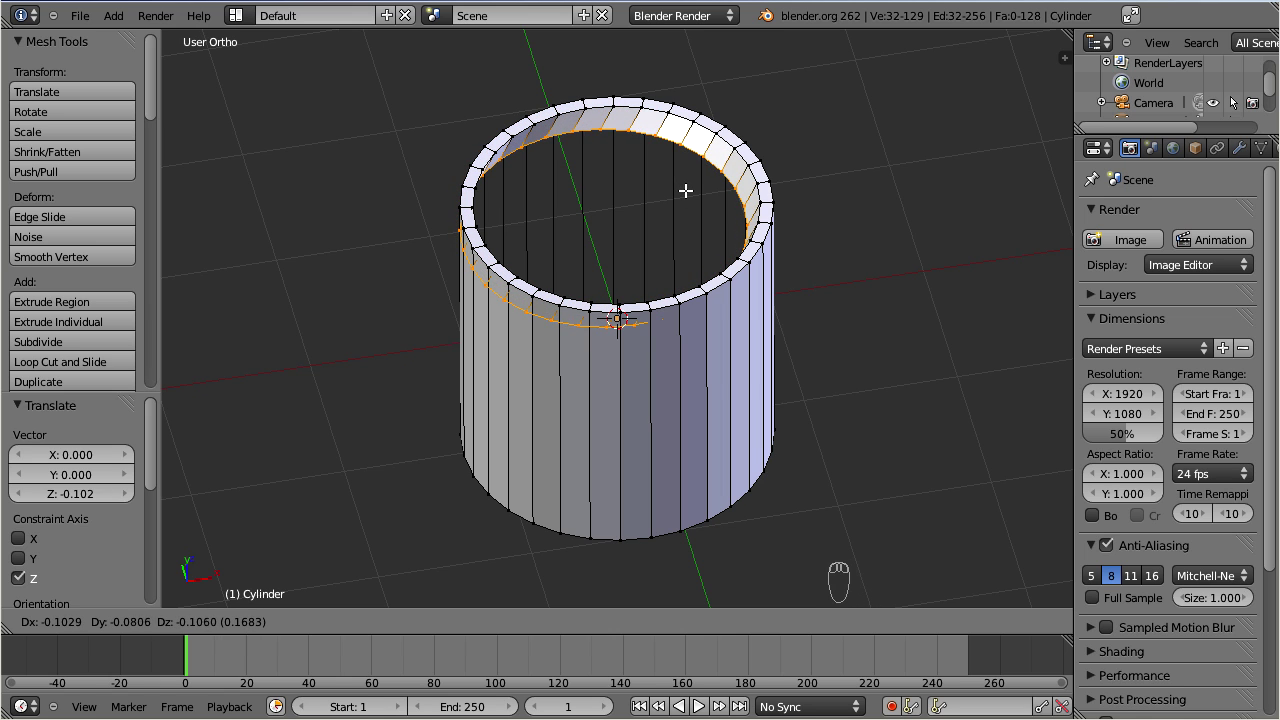
key("z")
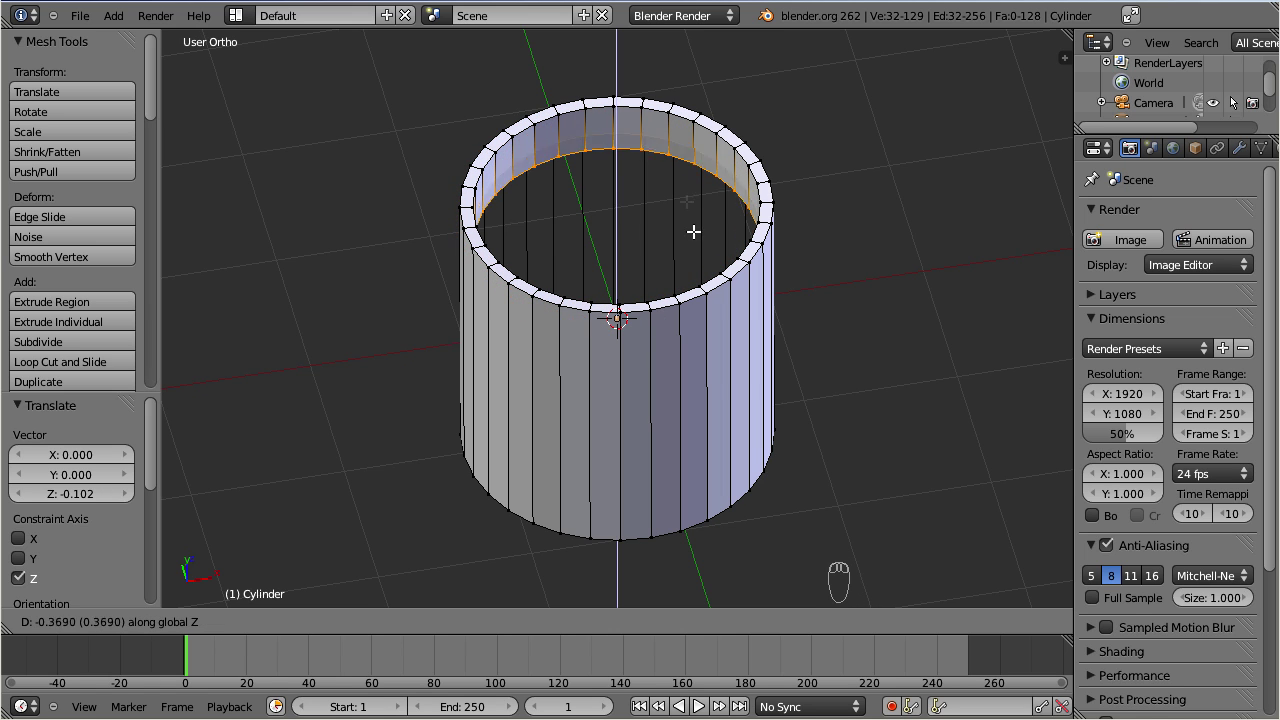
left_click(687, 341)
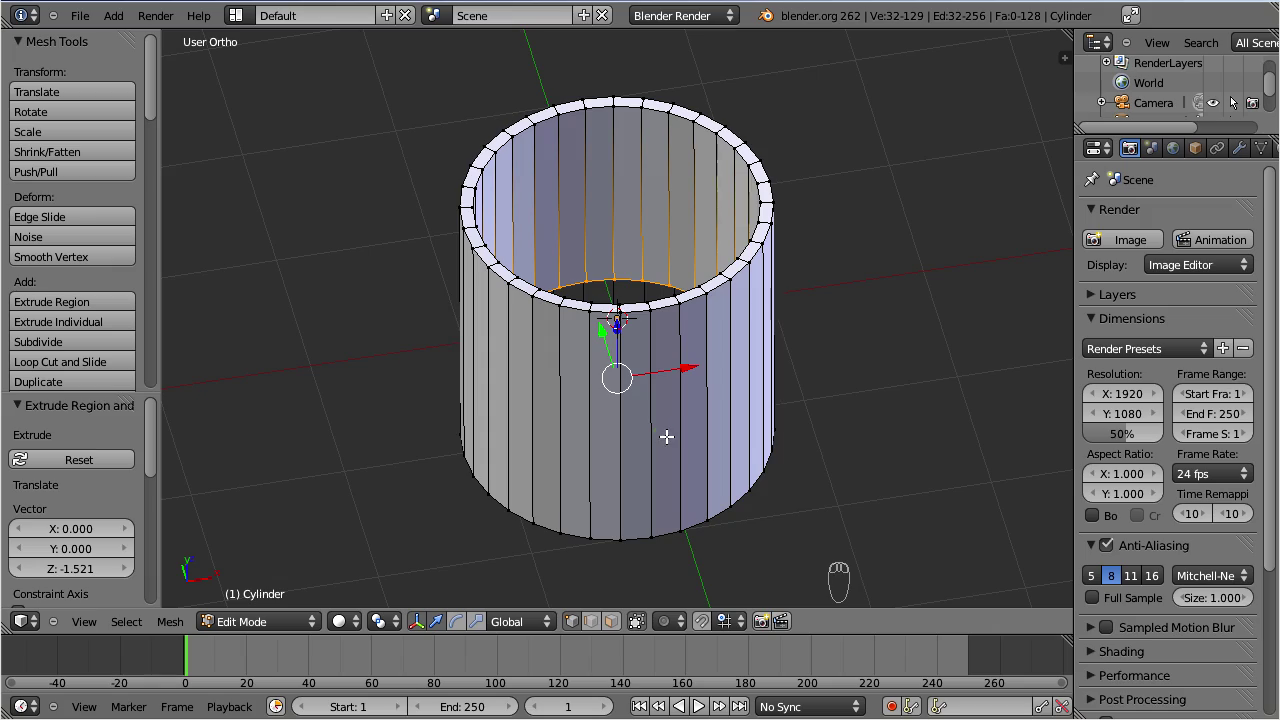
middle_click_drag(664, 436, 610, 308)
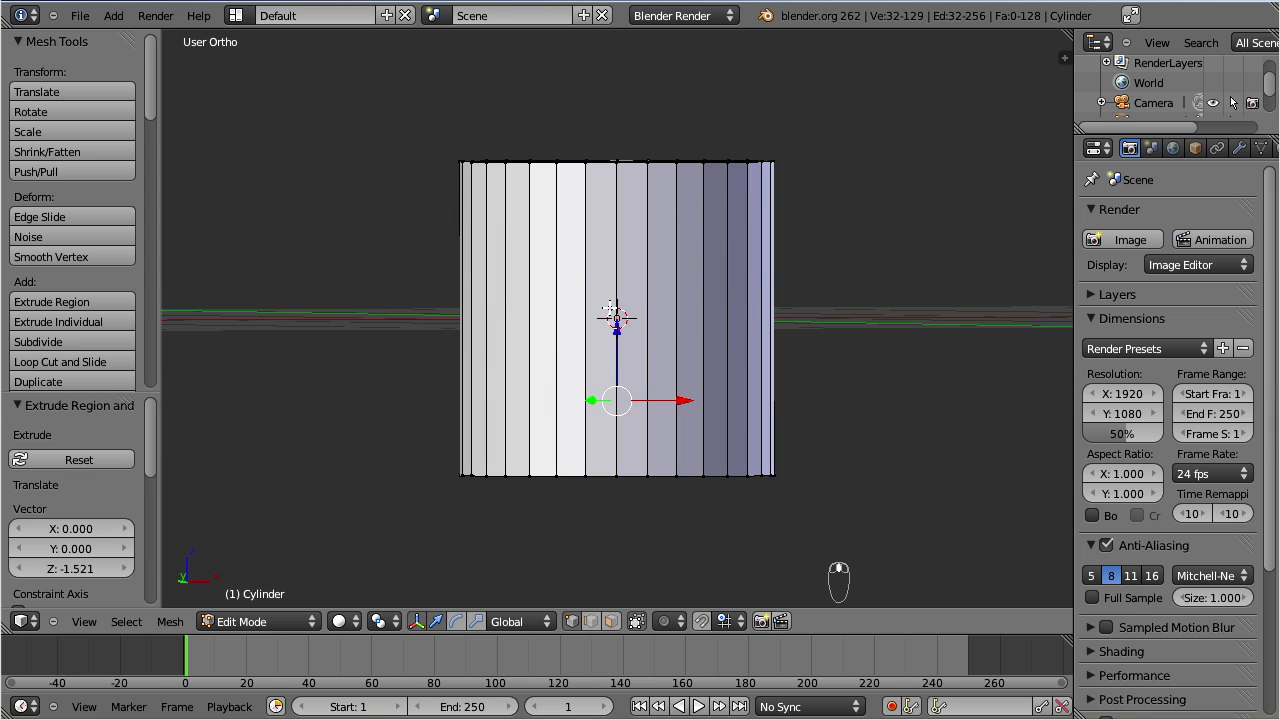
key("z")
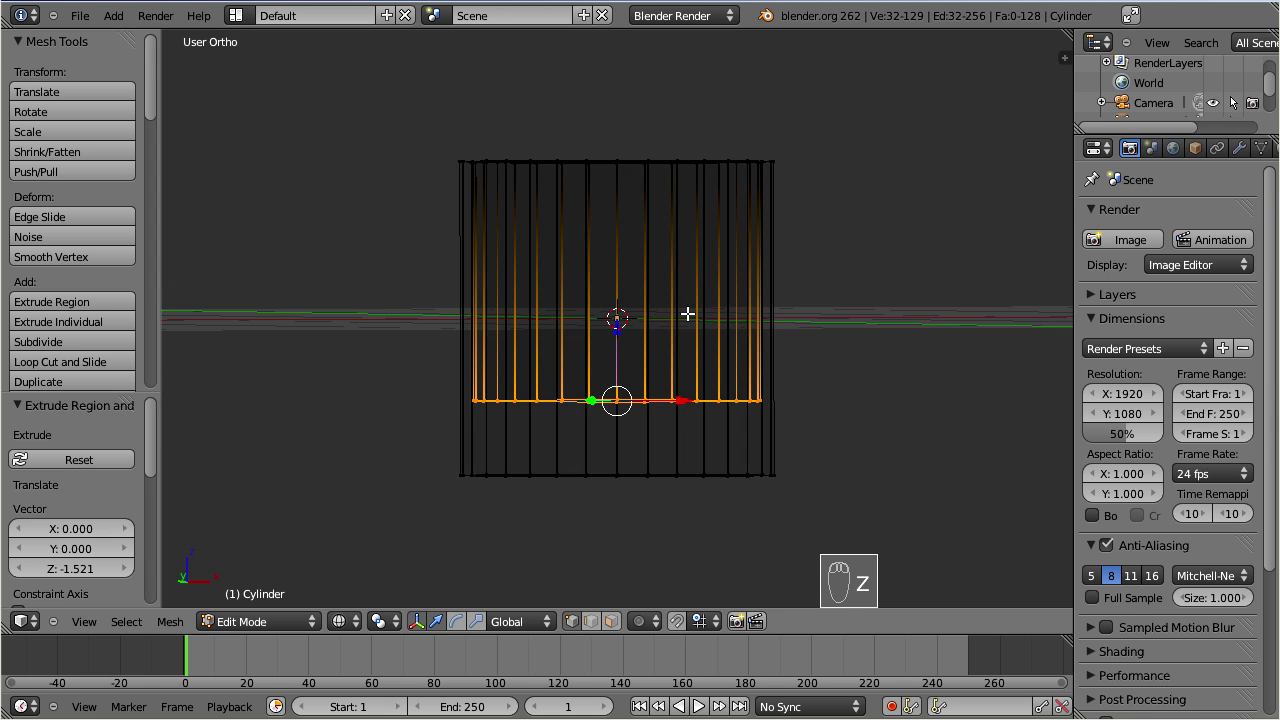
Step: Lower the inner wall's bottom loop about 0.389 along Z and switch the mesh display back to solid shading
key("KP_1")
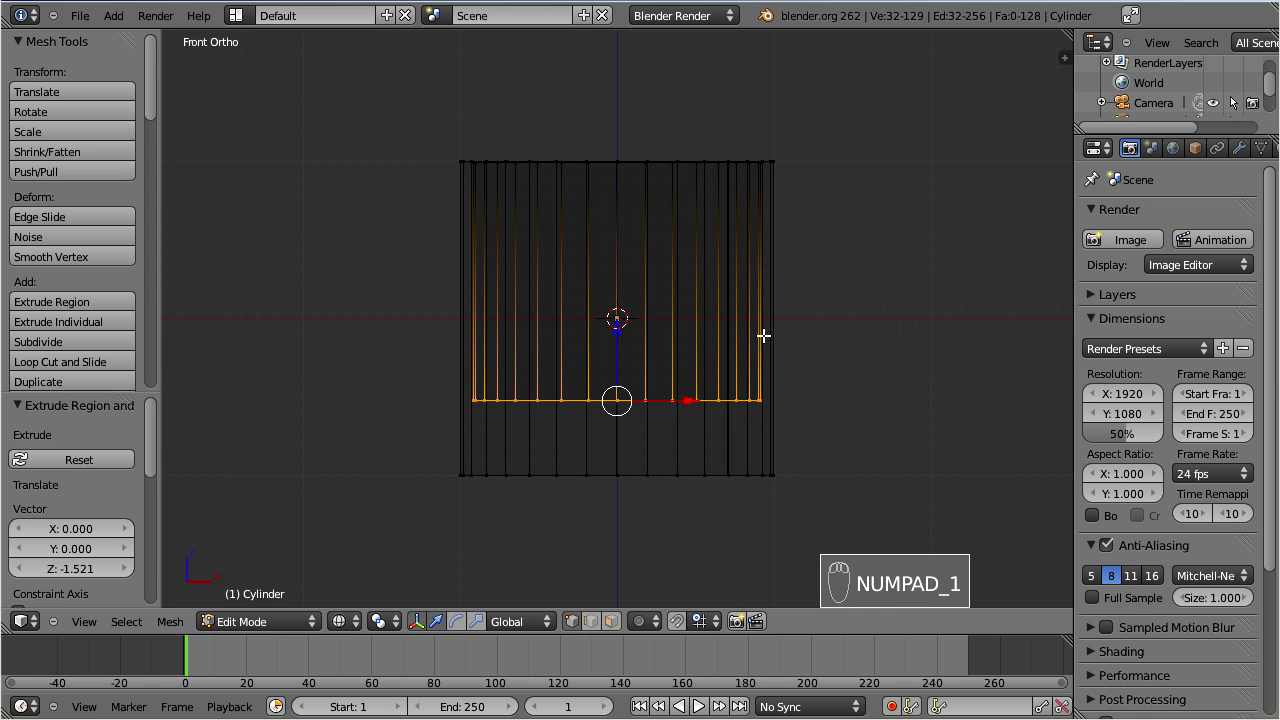
key("g")
key("z")
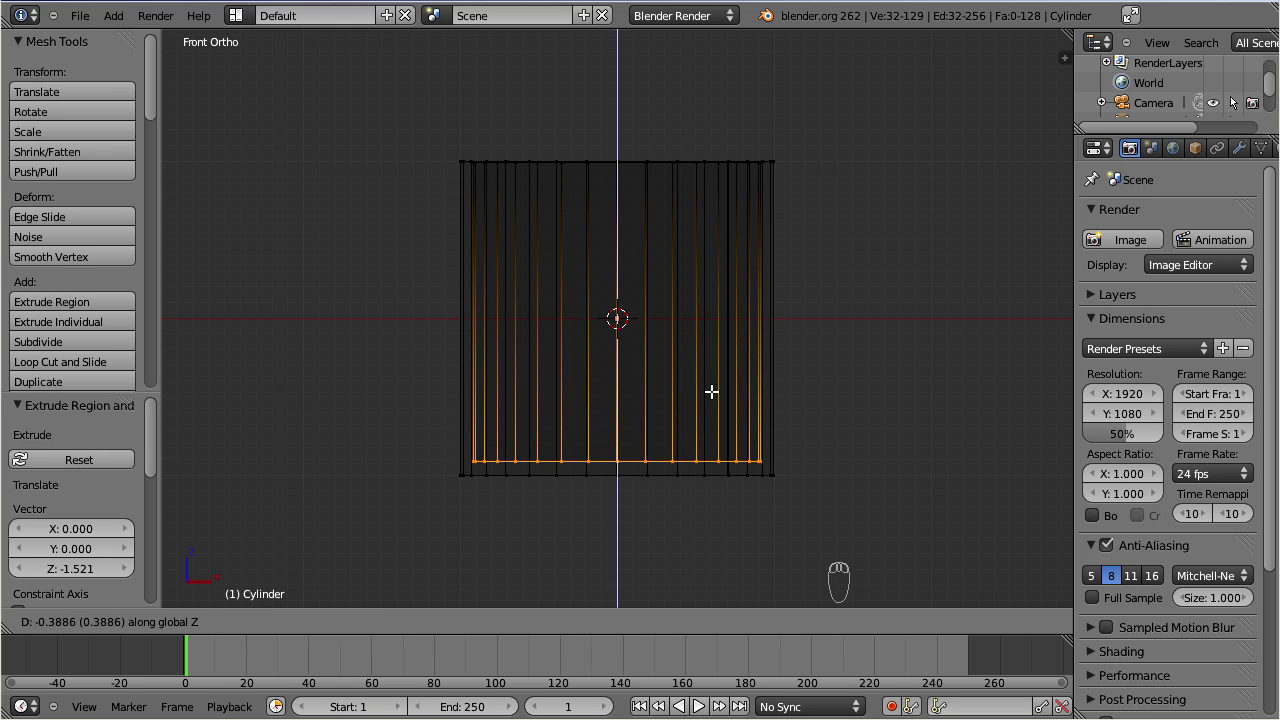
left_click(711, 391)
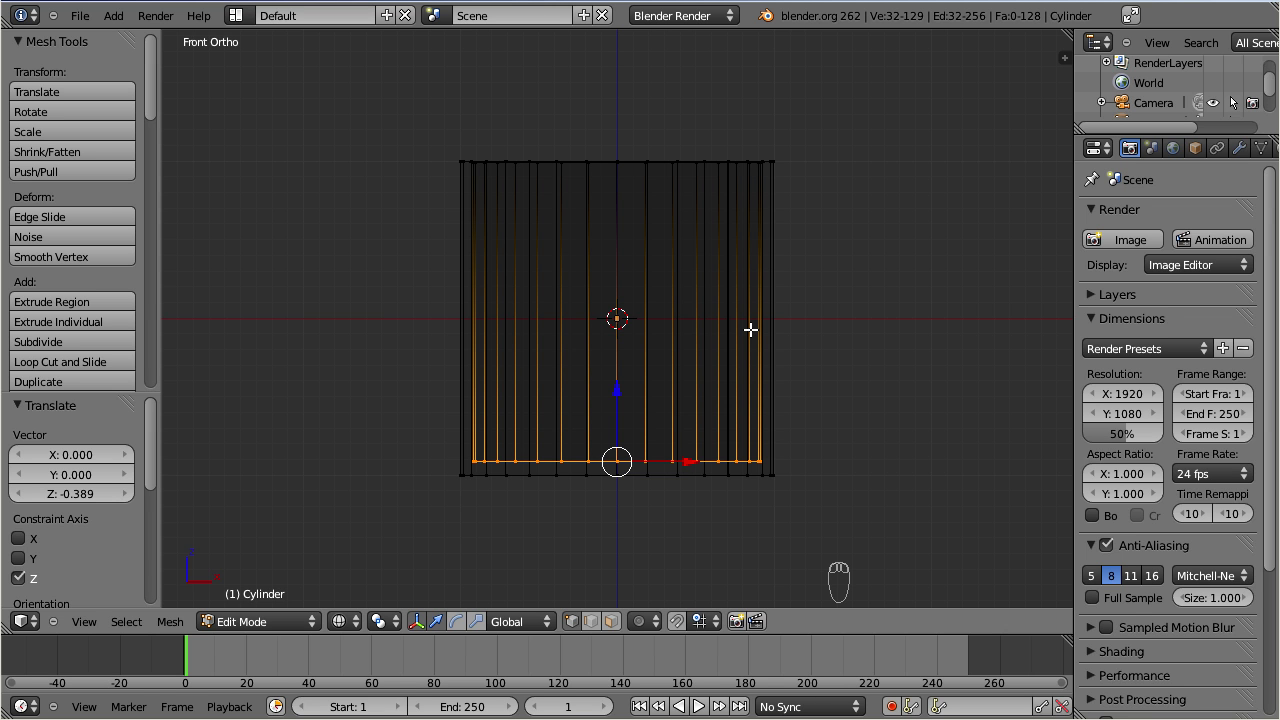
key("z")
middle_click_drag(740, 318, 614, 432)
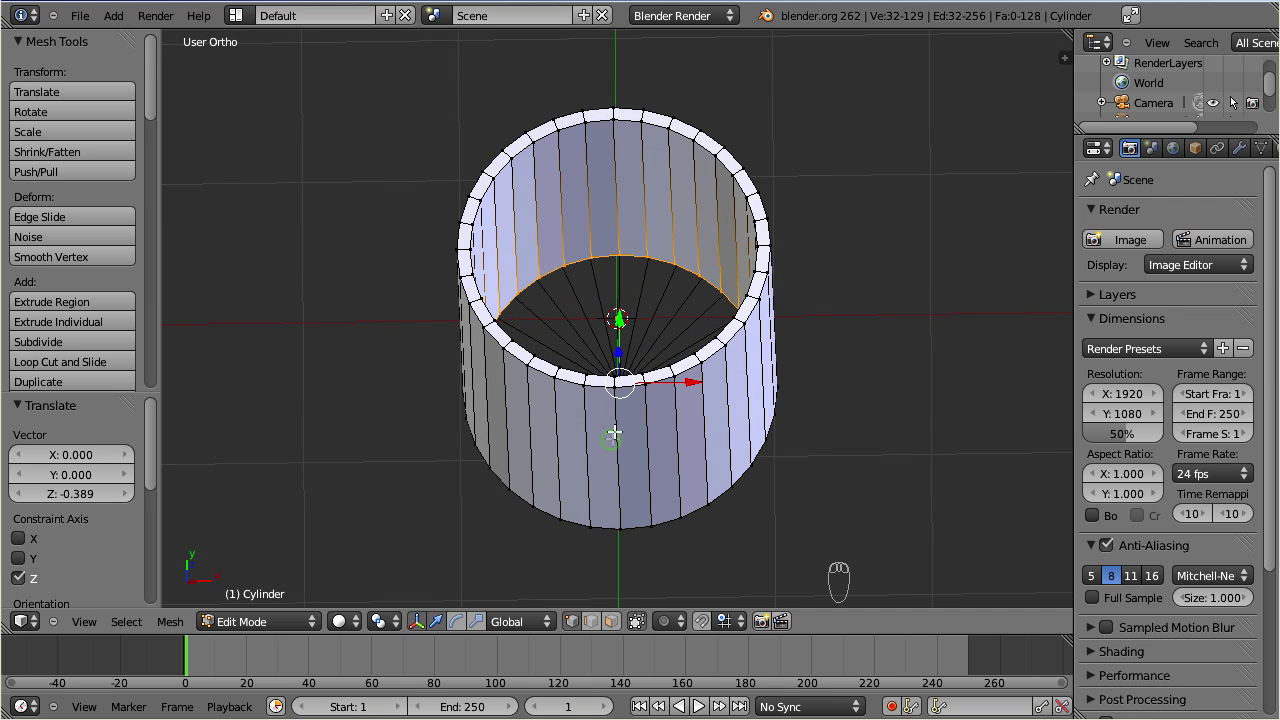
Step: Extrude the inner wall's bottom loop in place and scale it to 0 at the centre to form the inner floor
key("e")
left_click(643, 282)
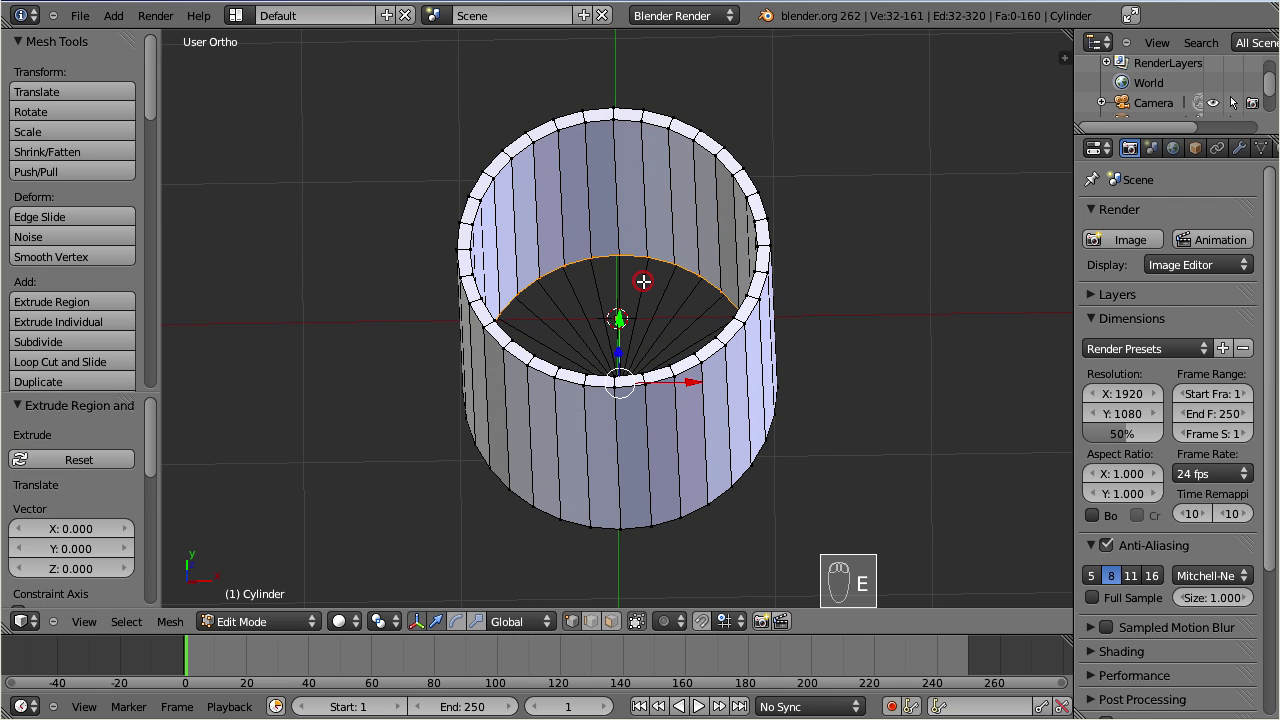
mouse_move(671, 380)
middle_mouse_down()
mouse_move(689, 439)
mouse_move(680, 486)
mouse_move(631, 491)
mouse_move(635, 392)
mouse_move(652, 363)
middle_mouse_up()
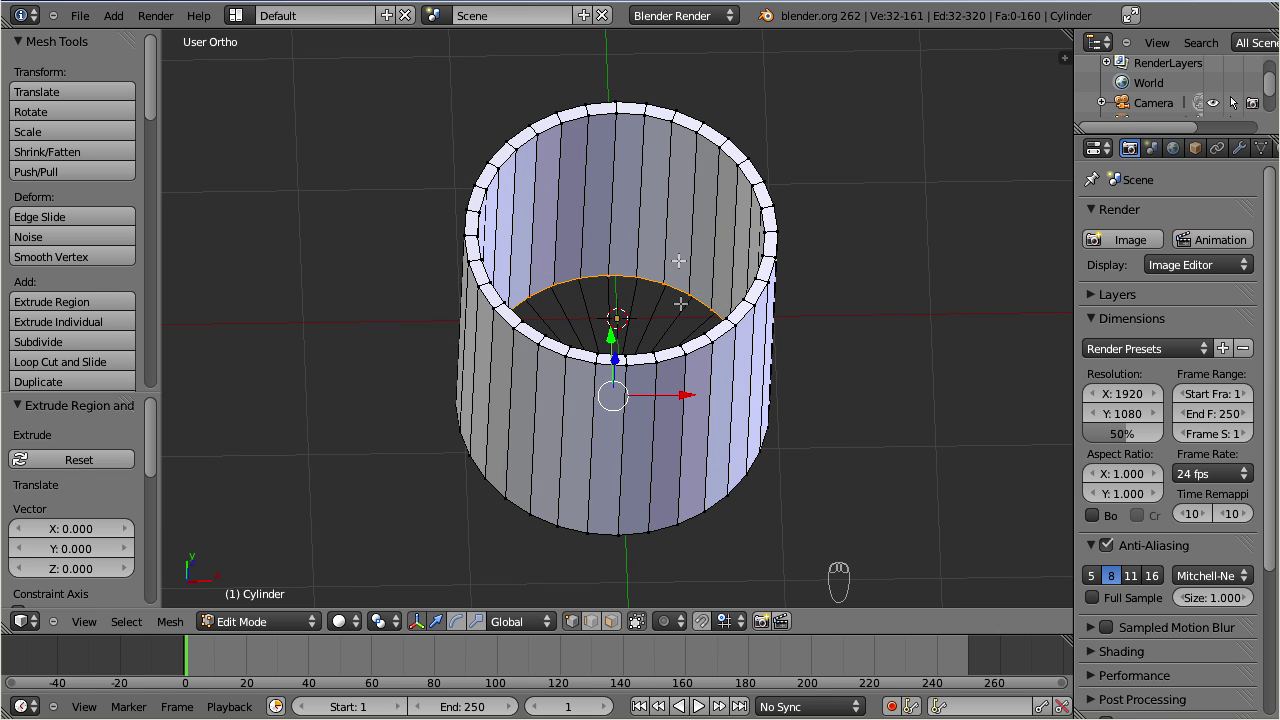
middle_click_drag(639, 216, 634, 298)
key("s")
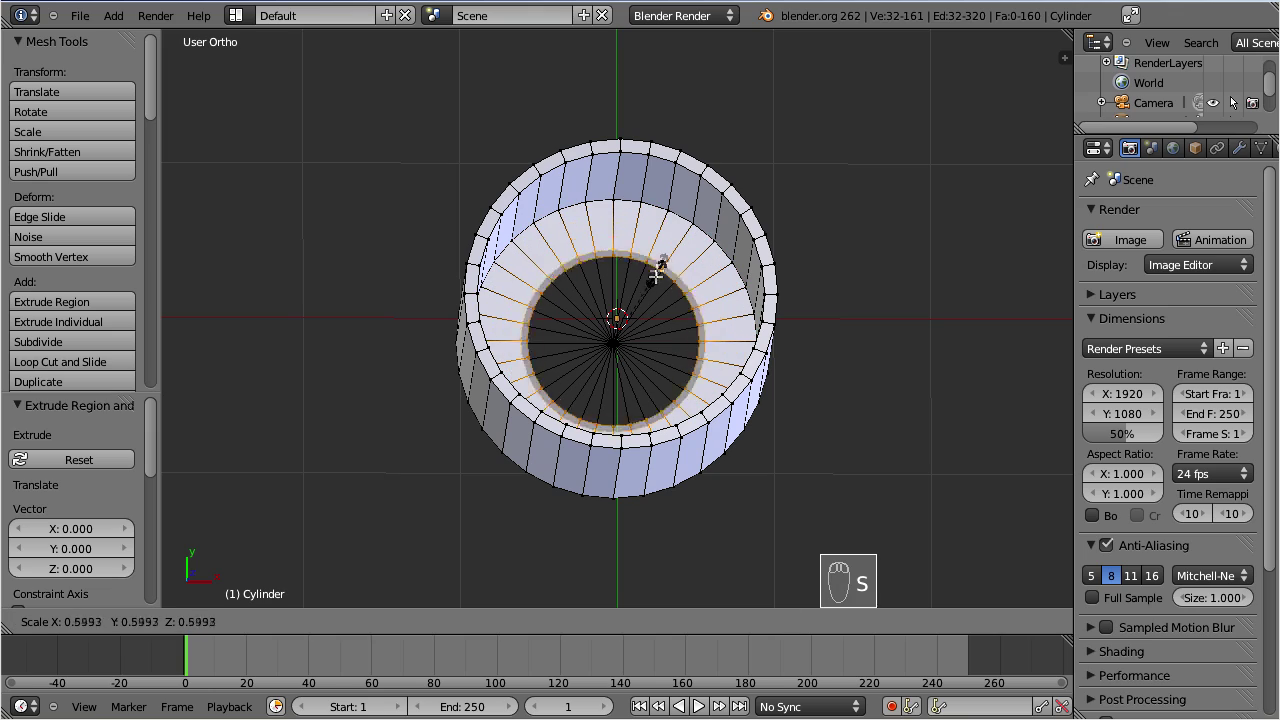
left_click(614, 336)
scroll(634, 400, "up", 2)
scroll(634, 400, "up", 8)
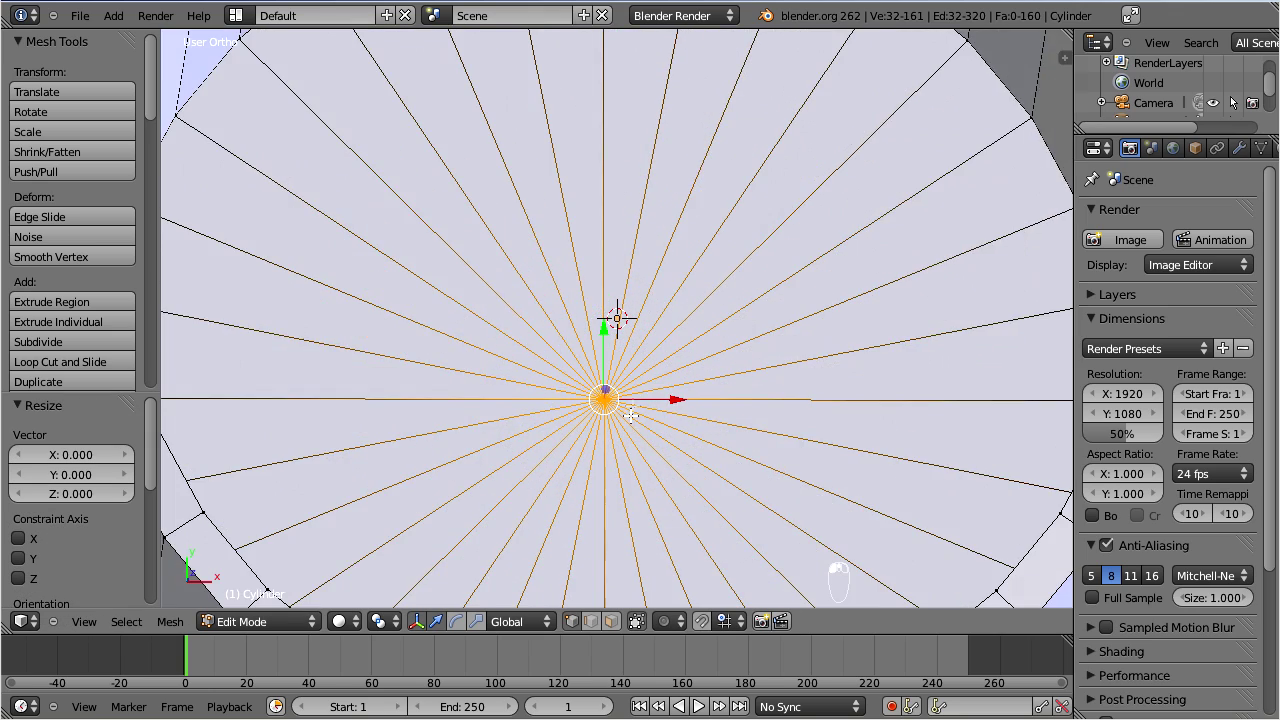
Step: Pull four of the coincident vertices at the inner floor's centre outward one at a time
right_click(596, 484)
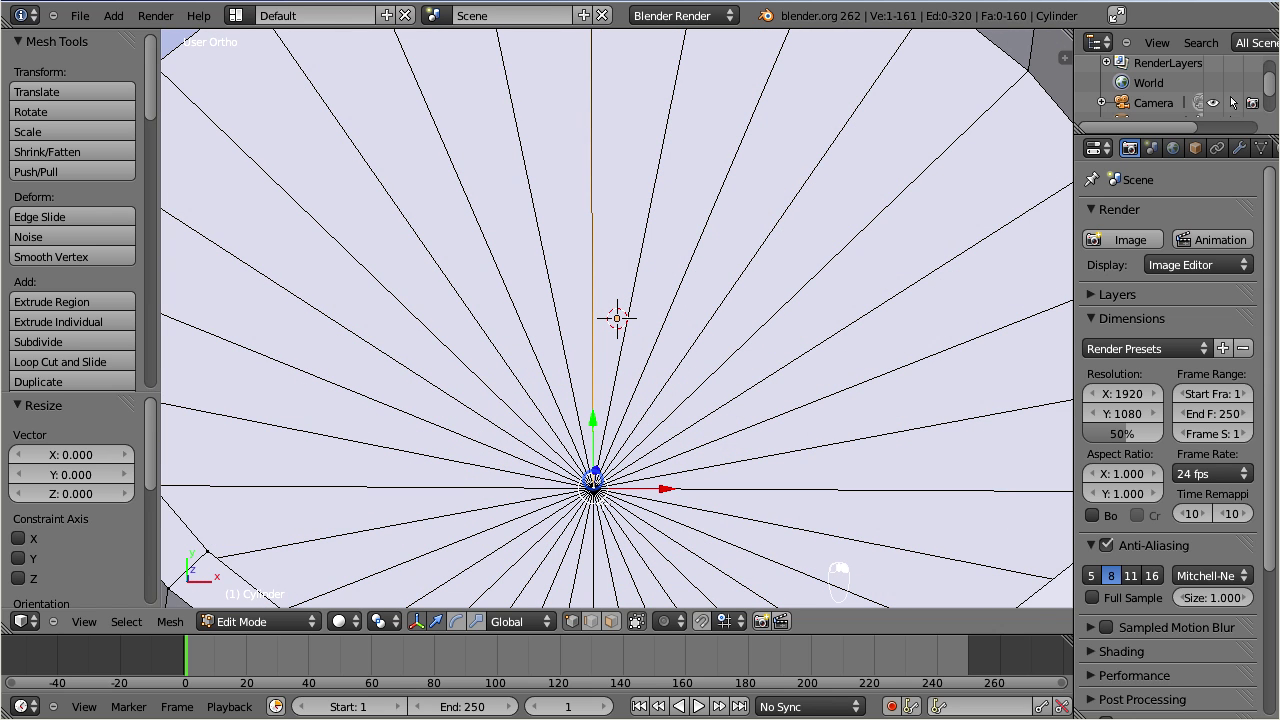
key("g")
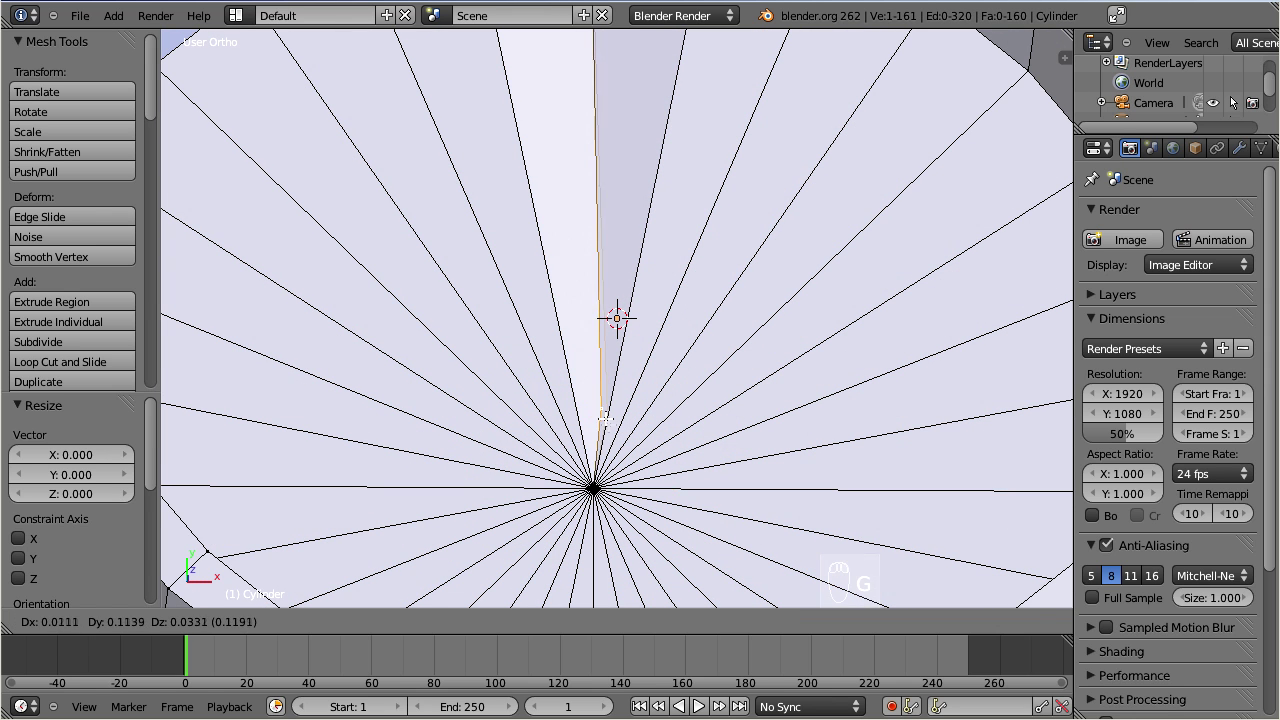
left_click(593, 400)
right_click(595, 470)
key("g")
left_click(623, 393)
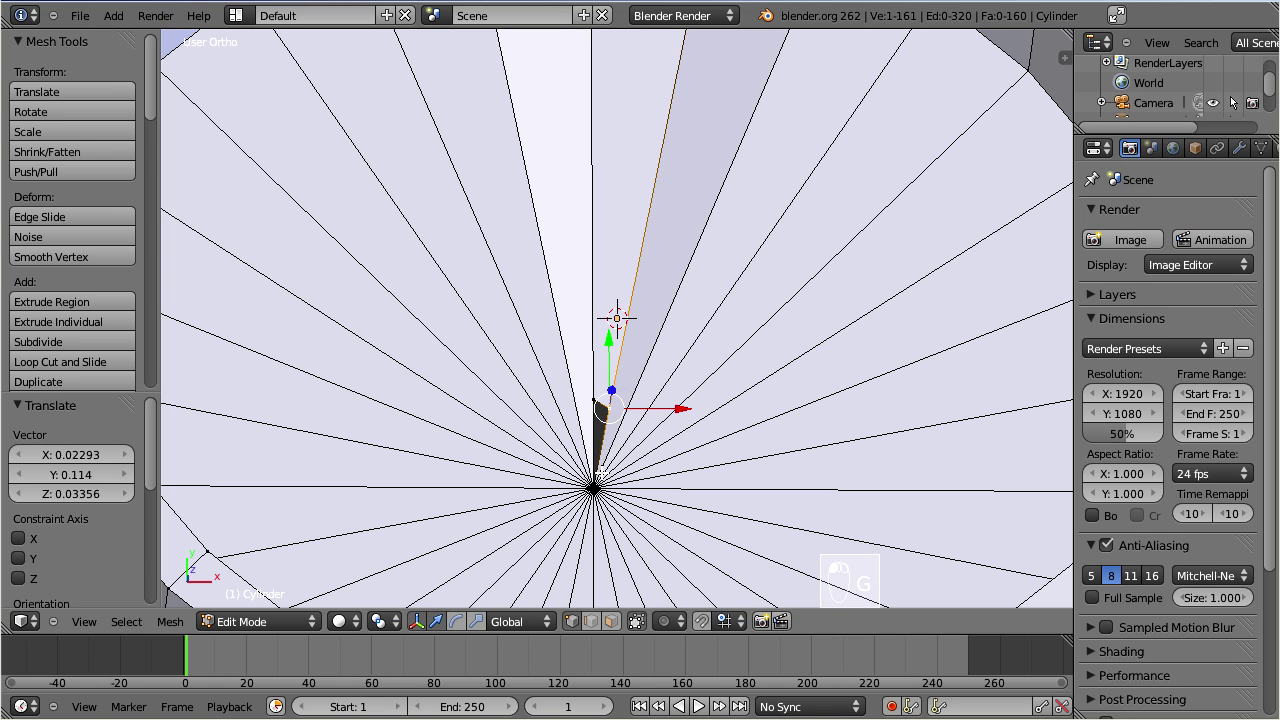
right_click(600, 471)
key("g")
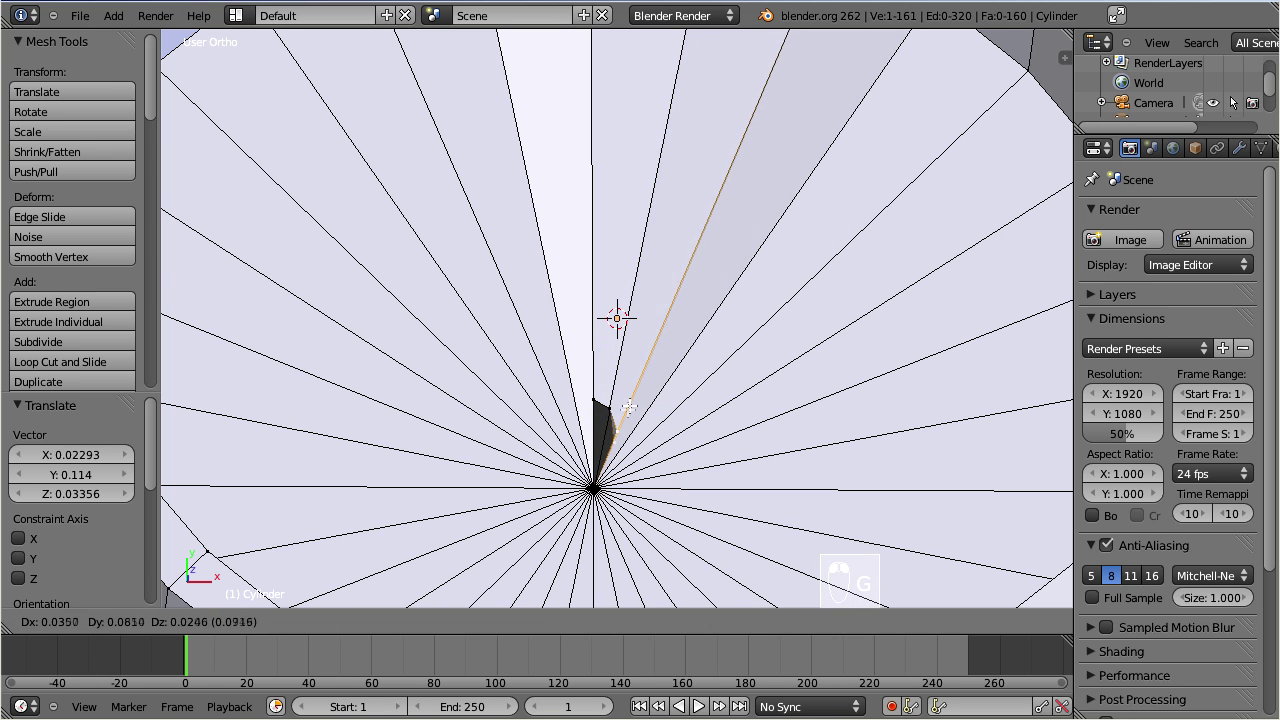
left_click(637, 391)
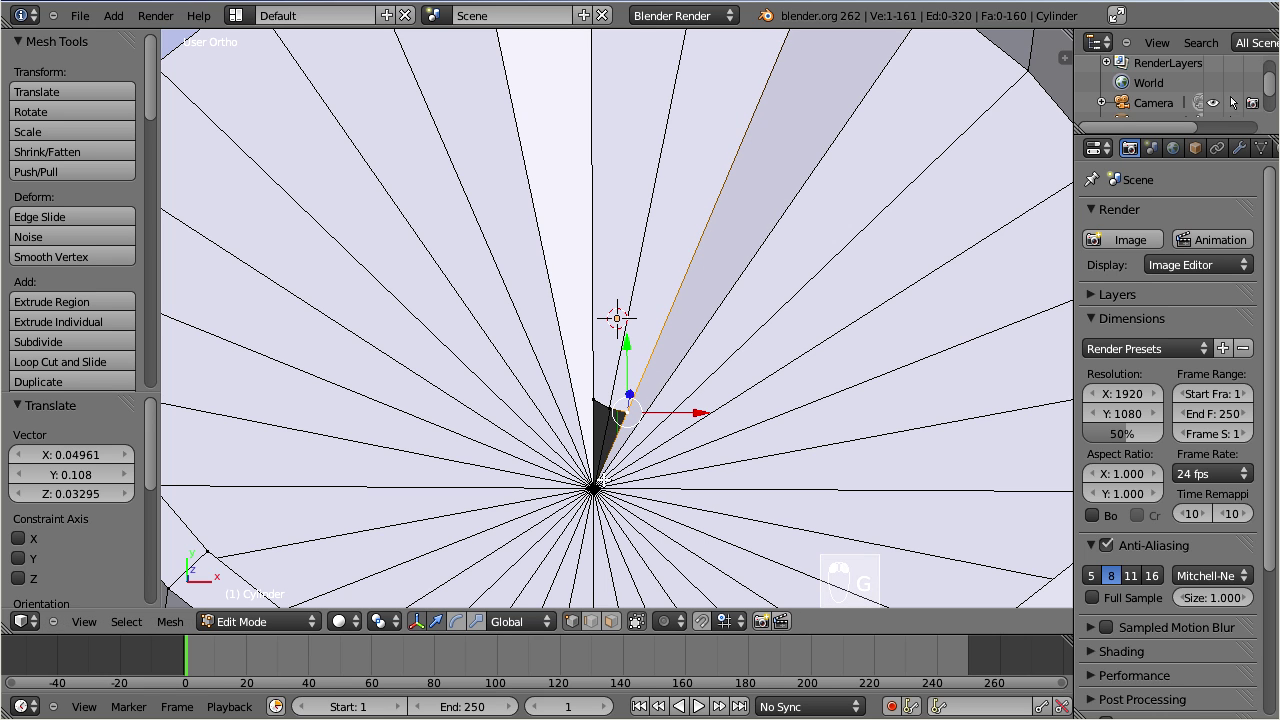
right_click(604, 479)
key("g")
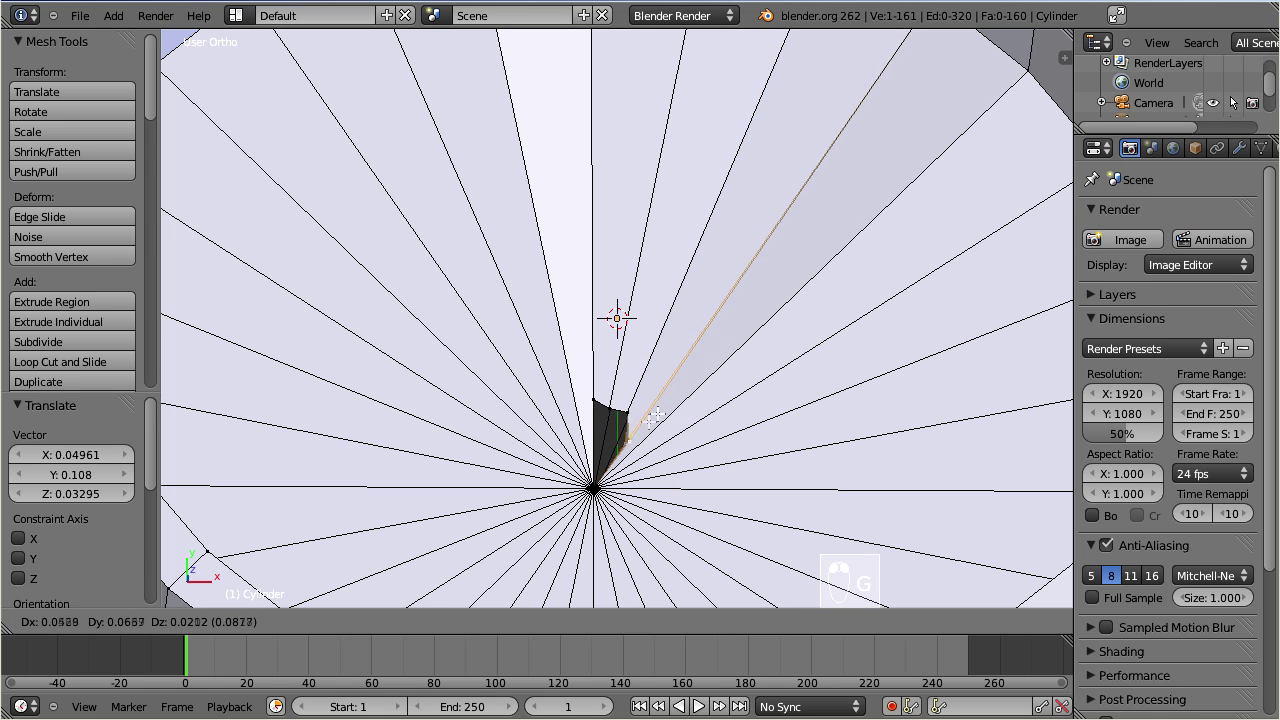
left_click(660, 410)
middle_click_drag(662, 410, 685, 525)
Step: Undo the individual vertex moves at the inner floor's centre, back to the selected collapsed loop
key("ctrl+z")
key("ctrl+z")
key("ctrl+z")
key("ctrl+z")
key("ctrl+z")
key("ctrl+z")
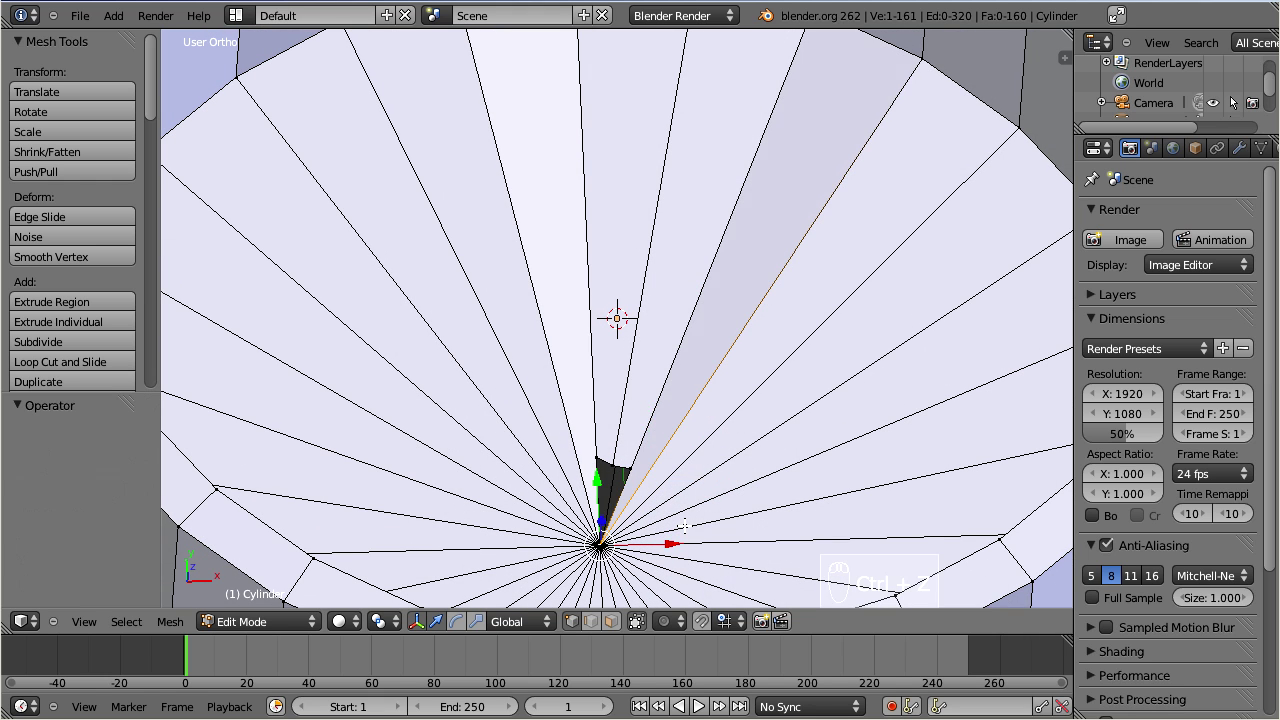
key("ctrl+z")
key("ctrl+z")
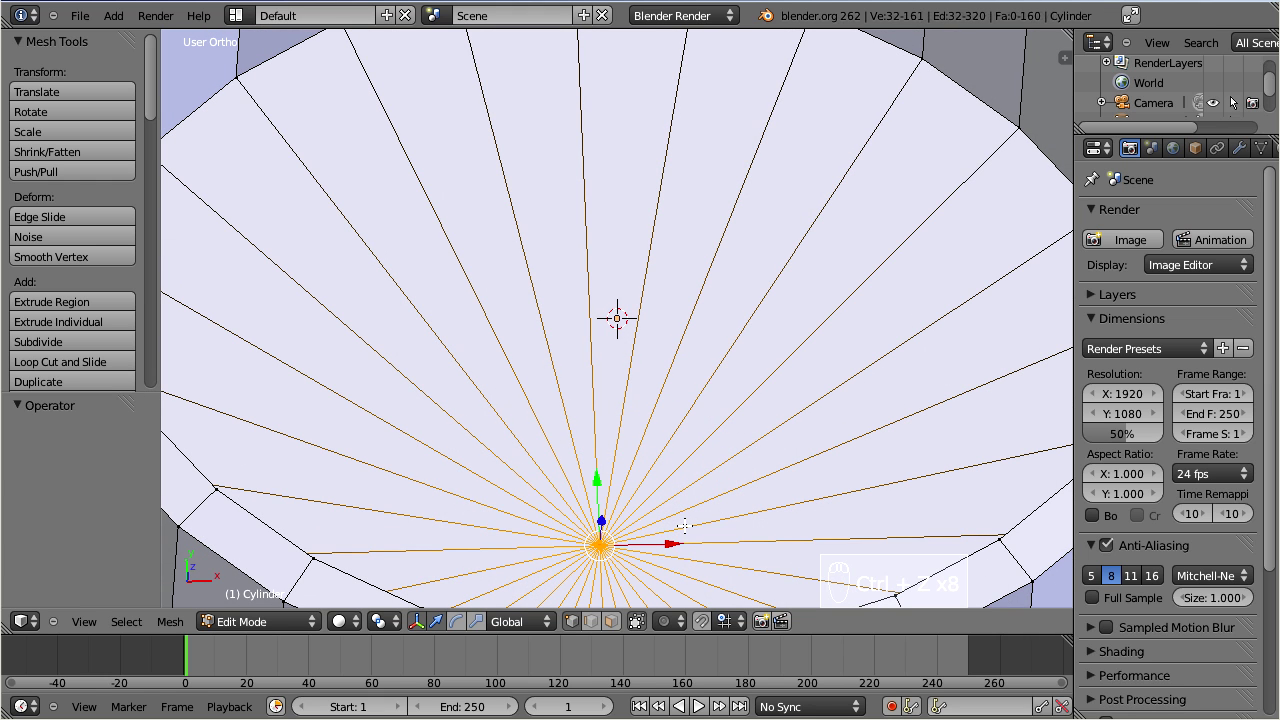
Step: Merge the coincident vertices at the inner floor's centre with Remove Doubles at a 0.00010 threshold
key("w")
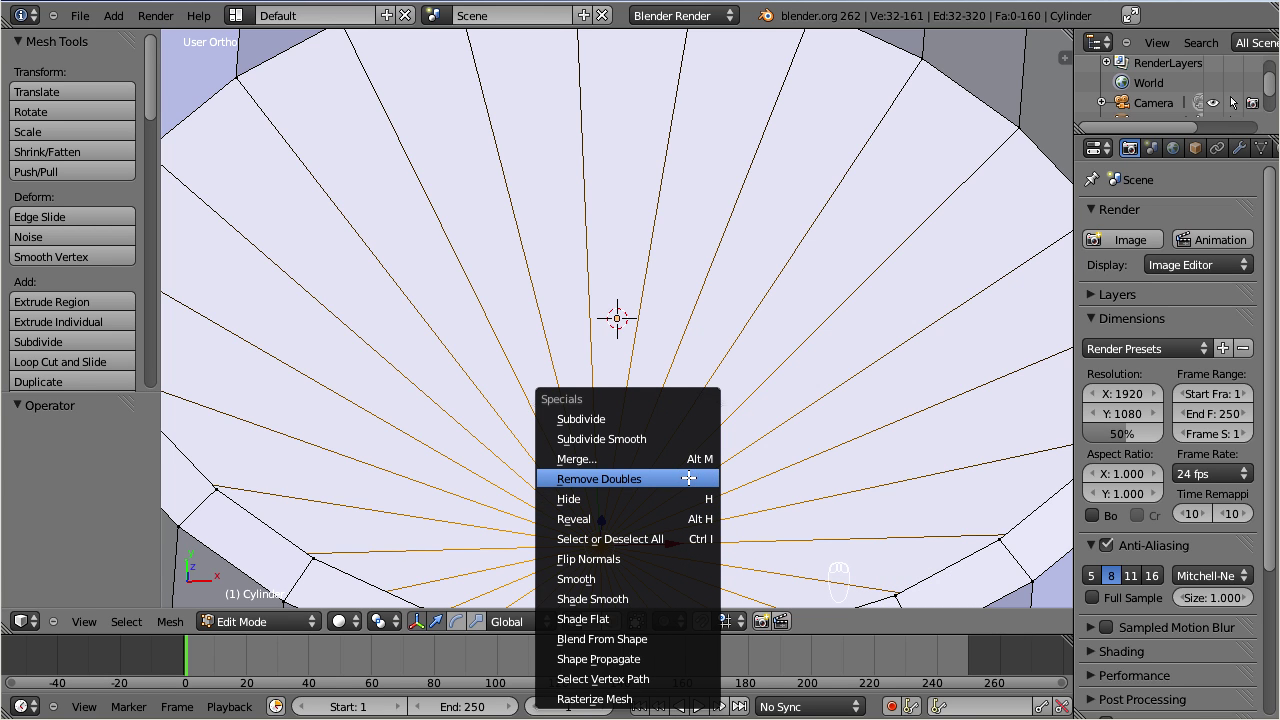
left_click(688, 478)
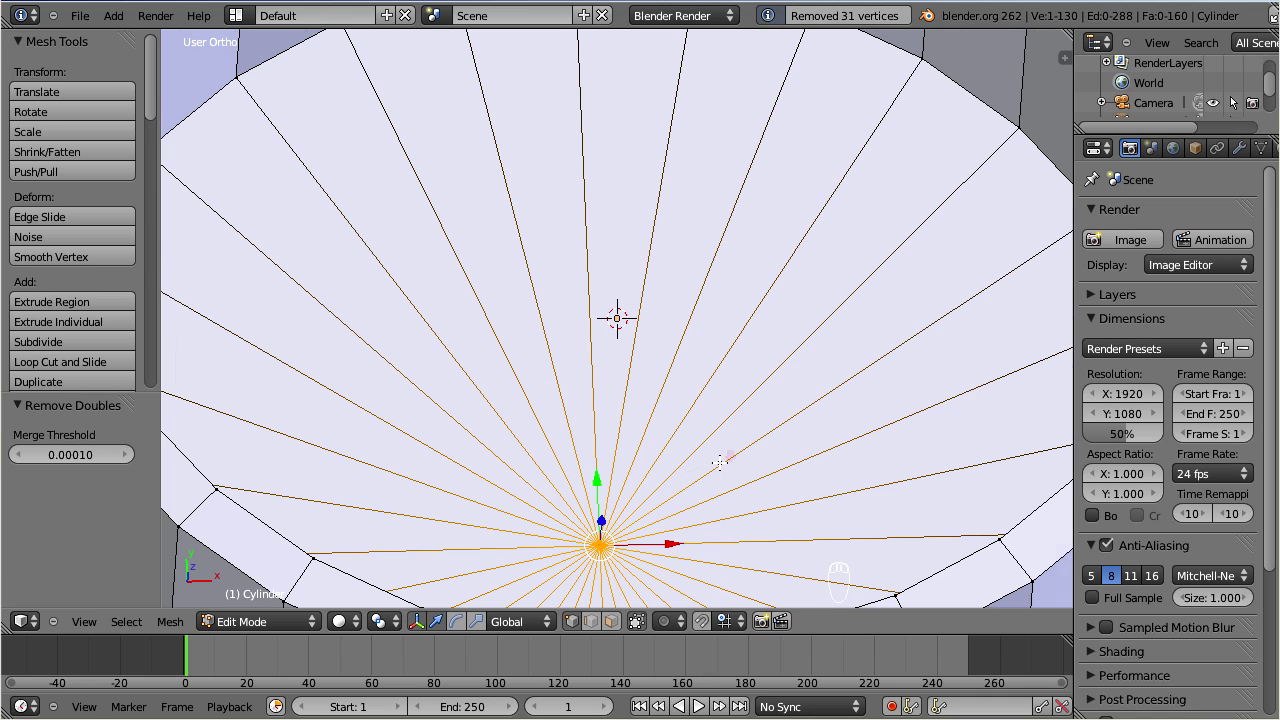
scroll(719, 462, "down", 3)
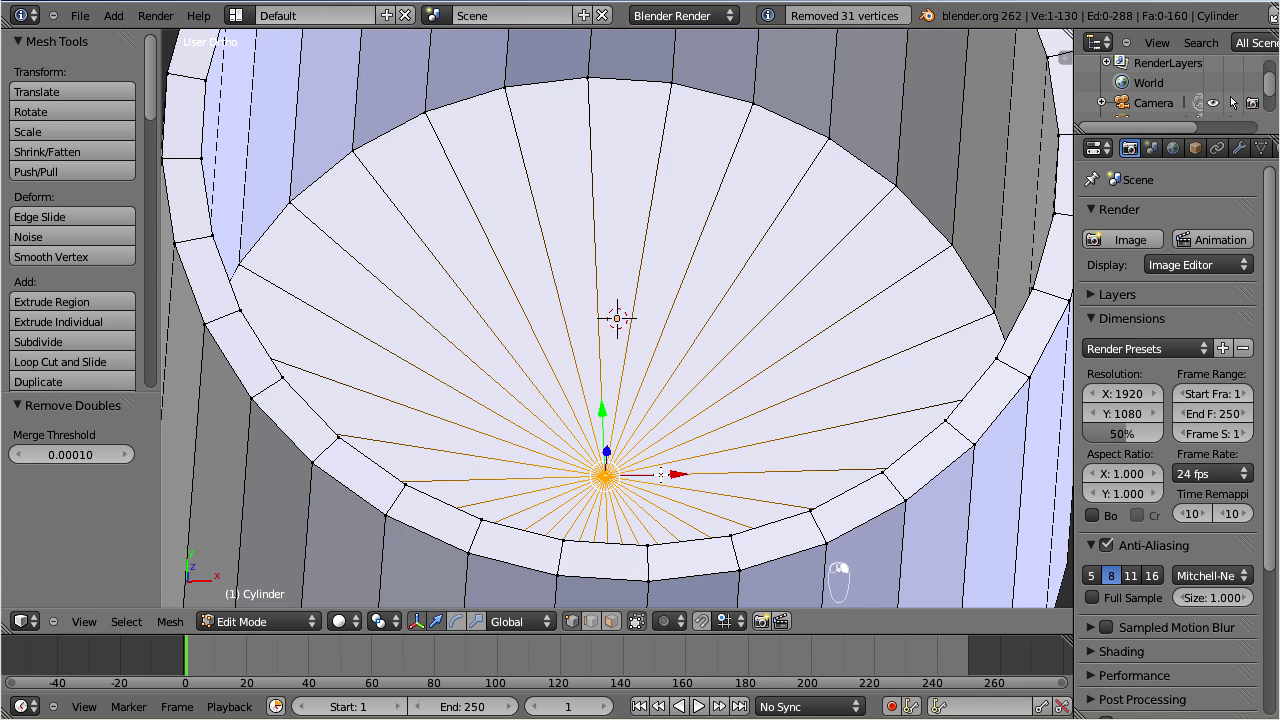
Step: Test-move the merged centre vertex of the inner floor, checking it from inside the cup and from below
key("g")
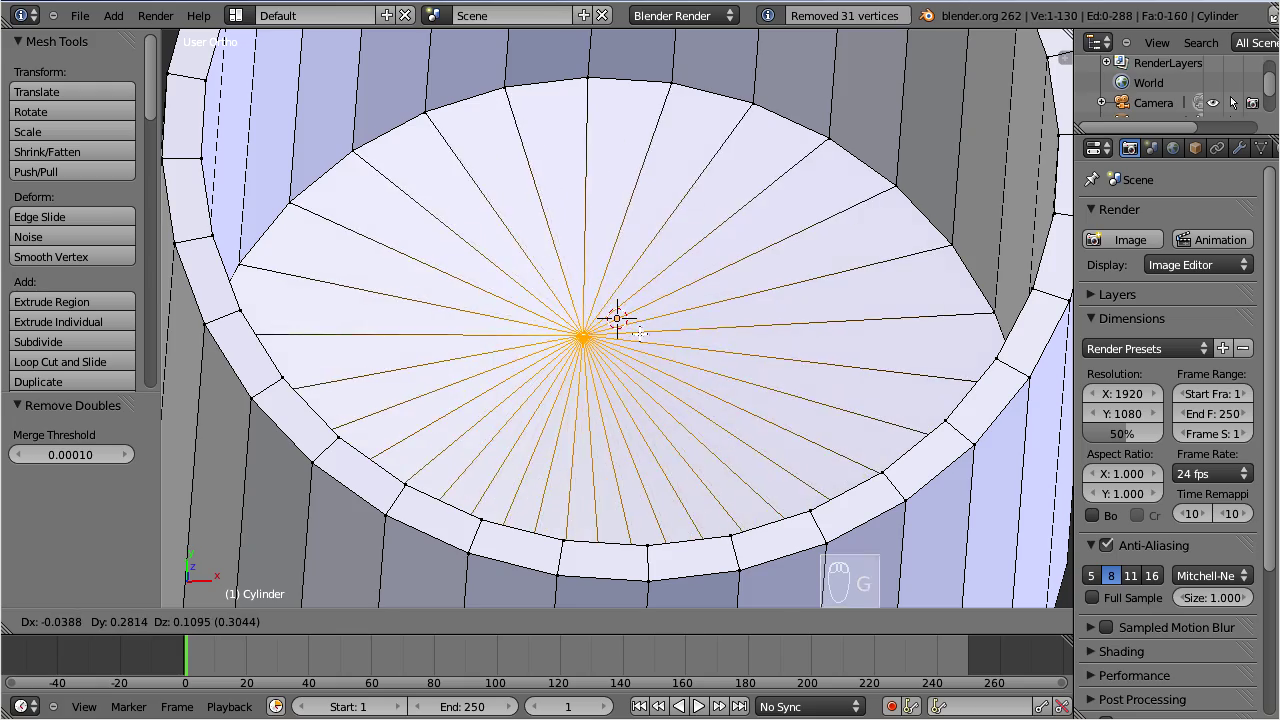
left_click(640, 470)
scroll(616, 480, "down", 5)
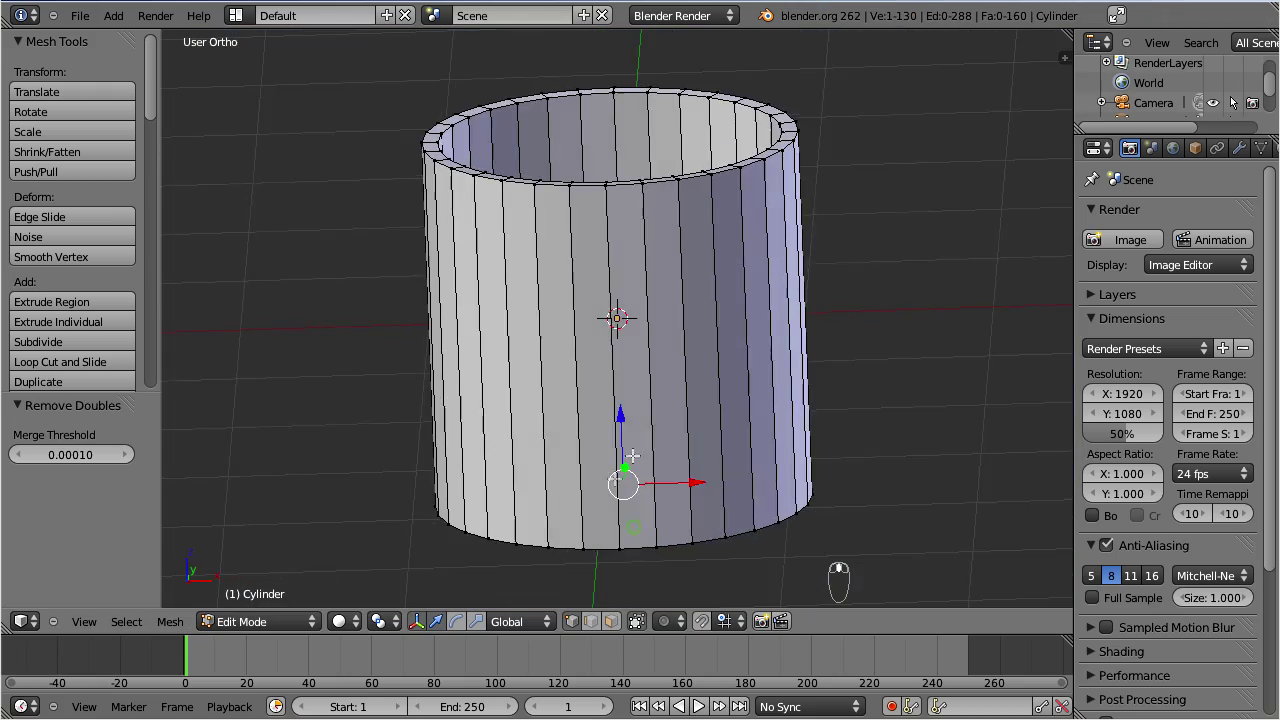
middle_click_drag(616, 480, 634, 434)
middle_click_drag(636, 482, 678, 319)
key("g")
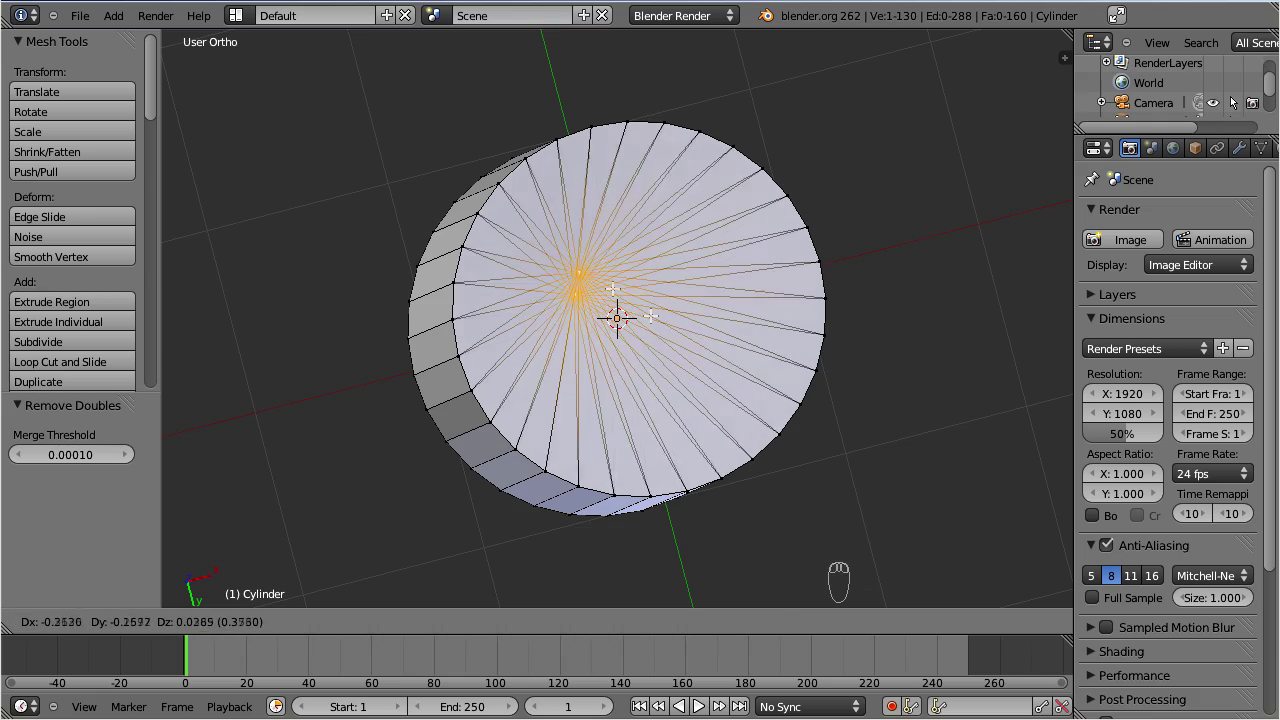
right_click(697, 294)
Step: Switch the cup from mesh editing to Object Mode
middle_click_drag(676, 285, 694, 329)
middle_click_drag(670, 152, 611, 333)
middle_click_drag(851, 297, 606, 294)
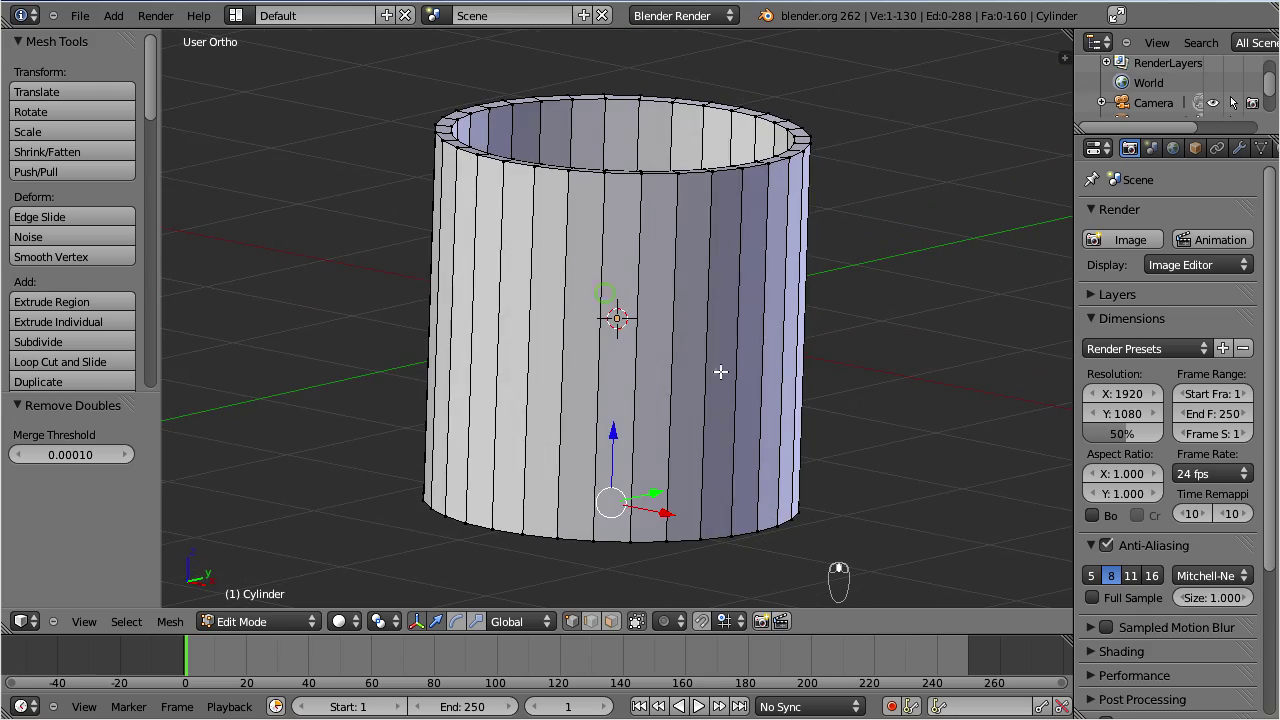
left_click(305, 621)
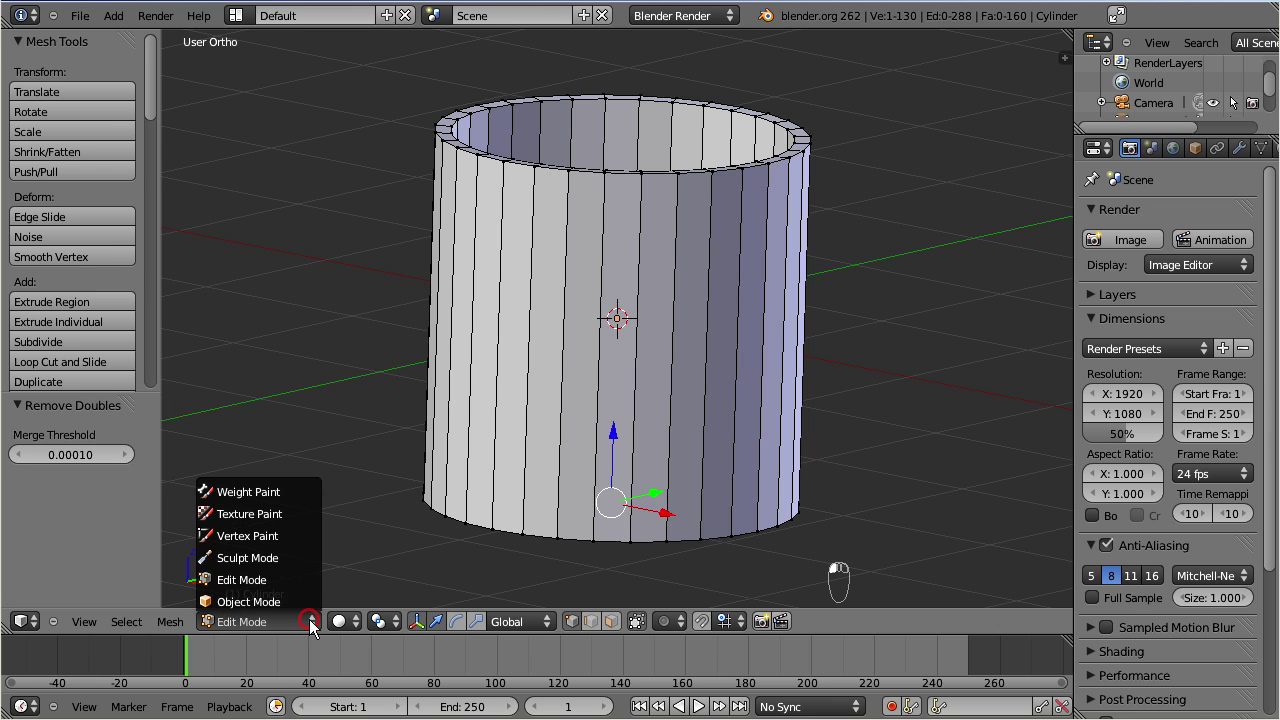
left_click(305, 604)
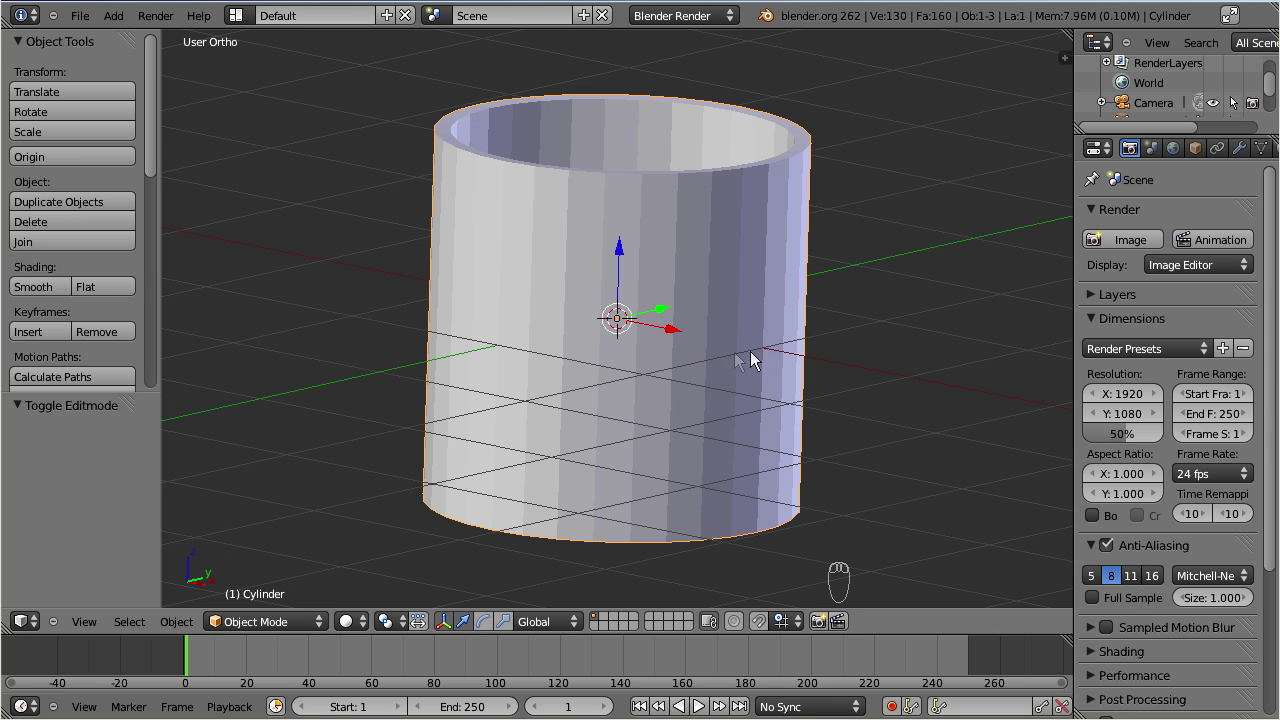
middle_click_drag(687, 356, 660, 405)
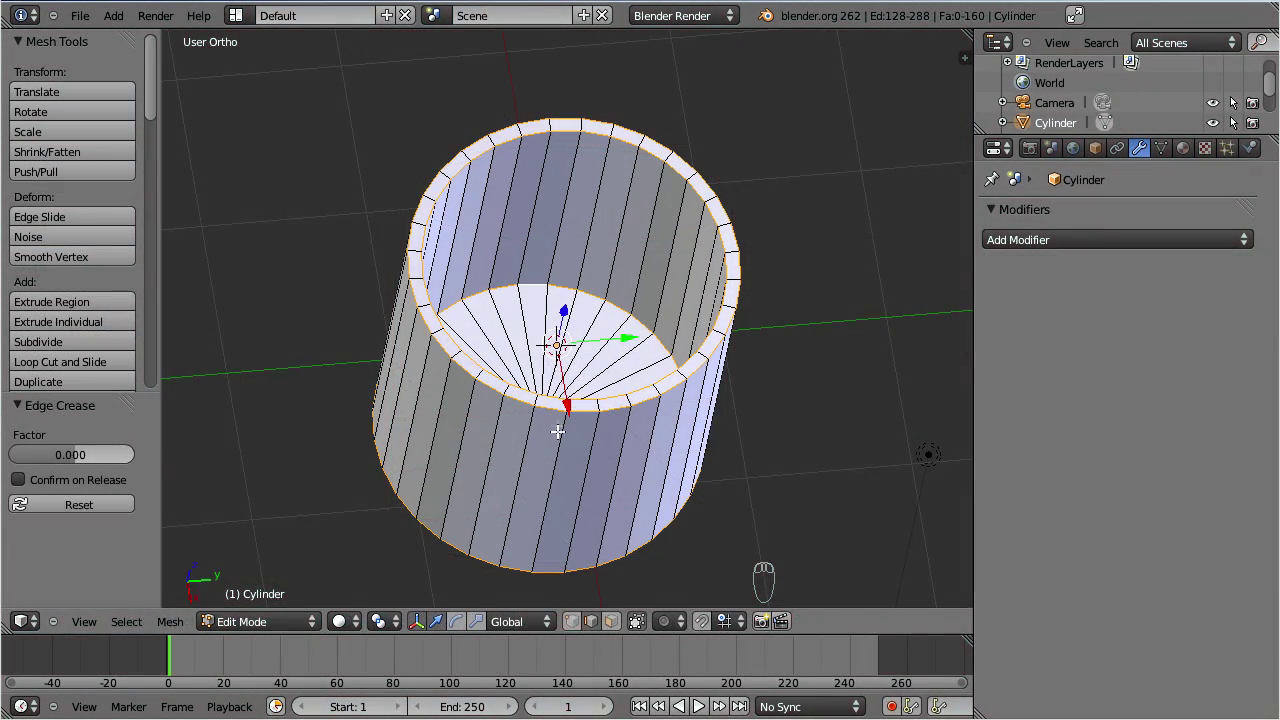
Step: Leave Edit Mode and apply smooth shading to the whole cup object
middle_click_drag(556, 469, 580, 428)
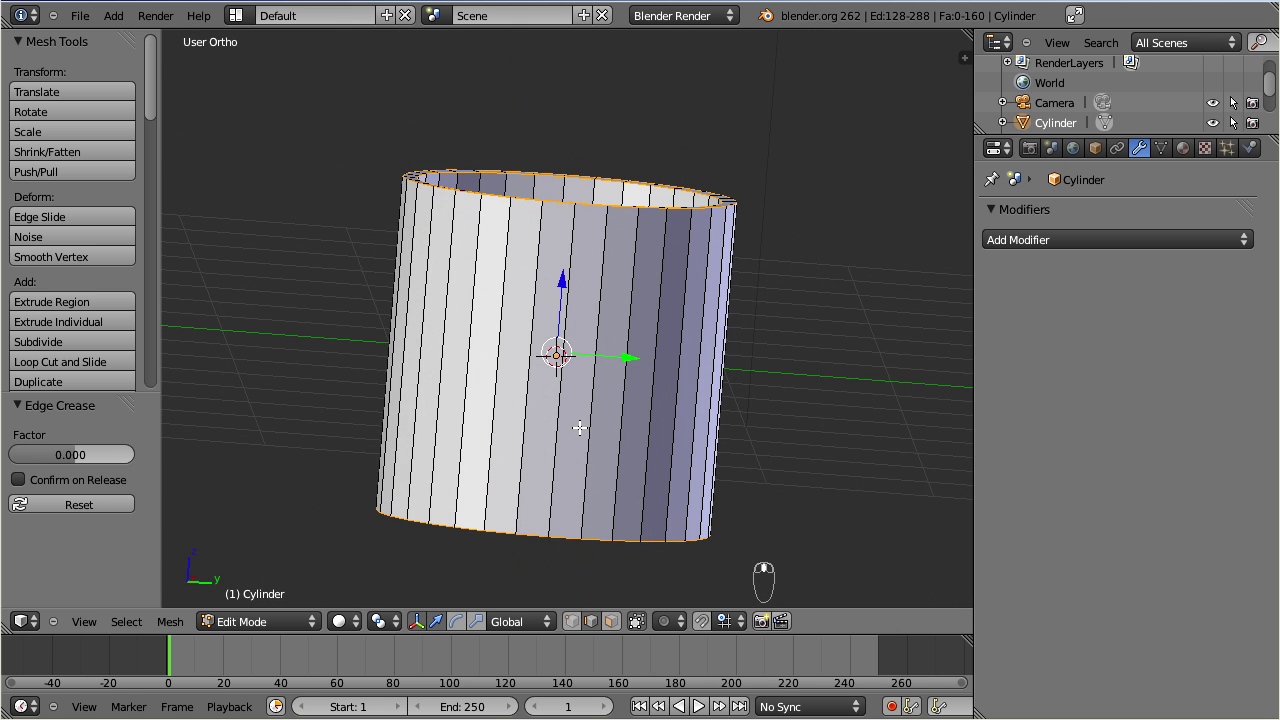
left_click(308, 622)
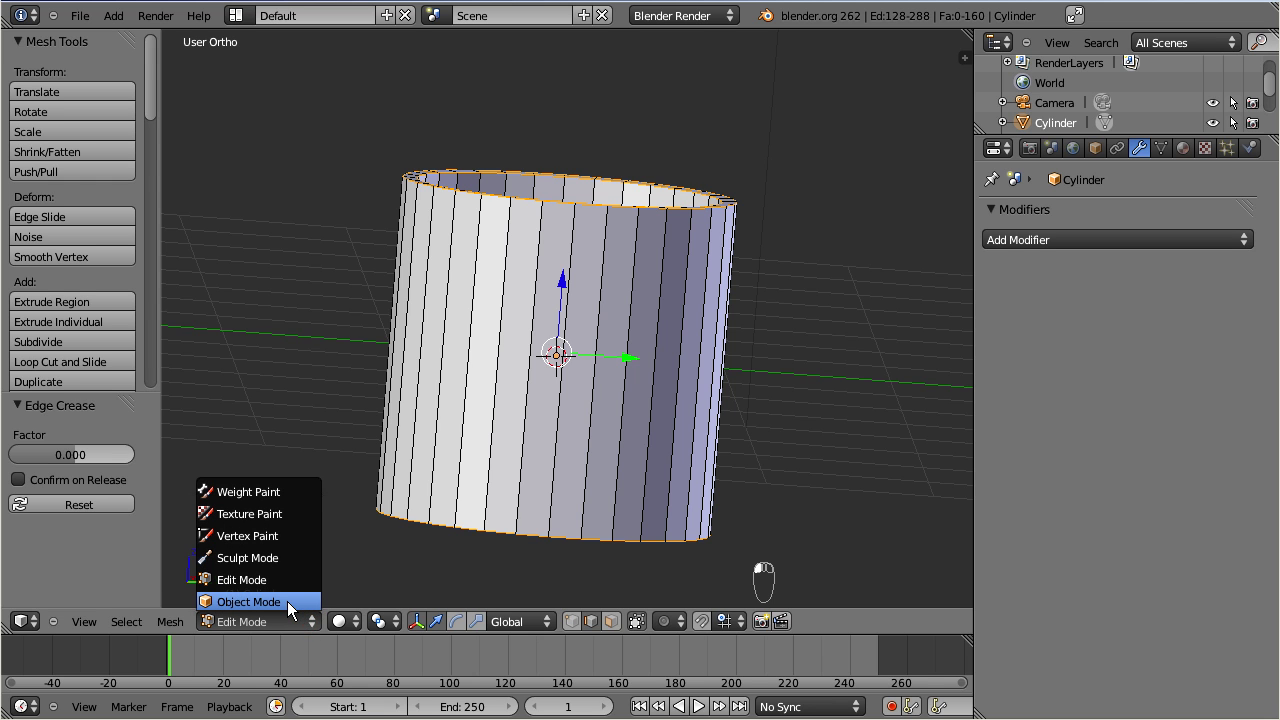
left_click(289, 604)
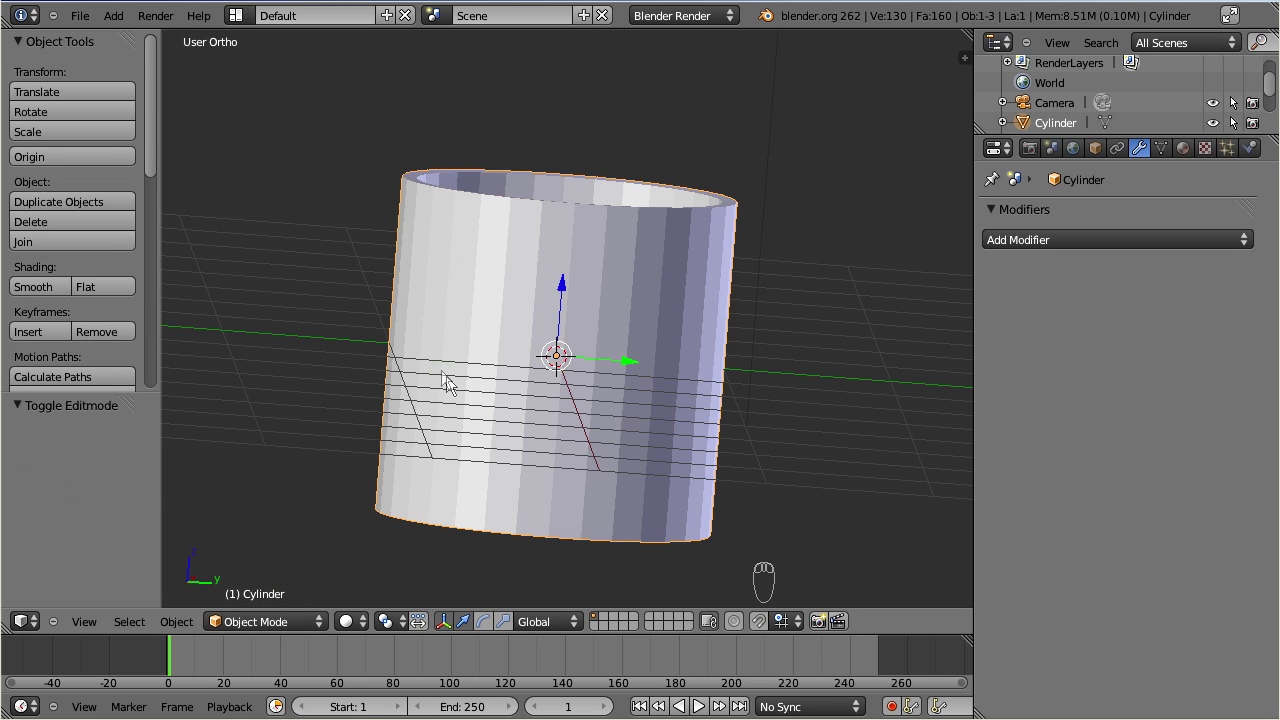
middle_click_drag(441, 370, 454, 390)
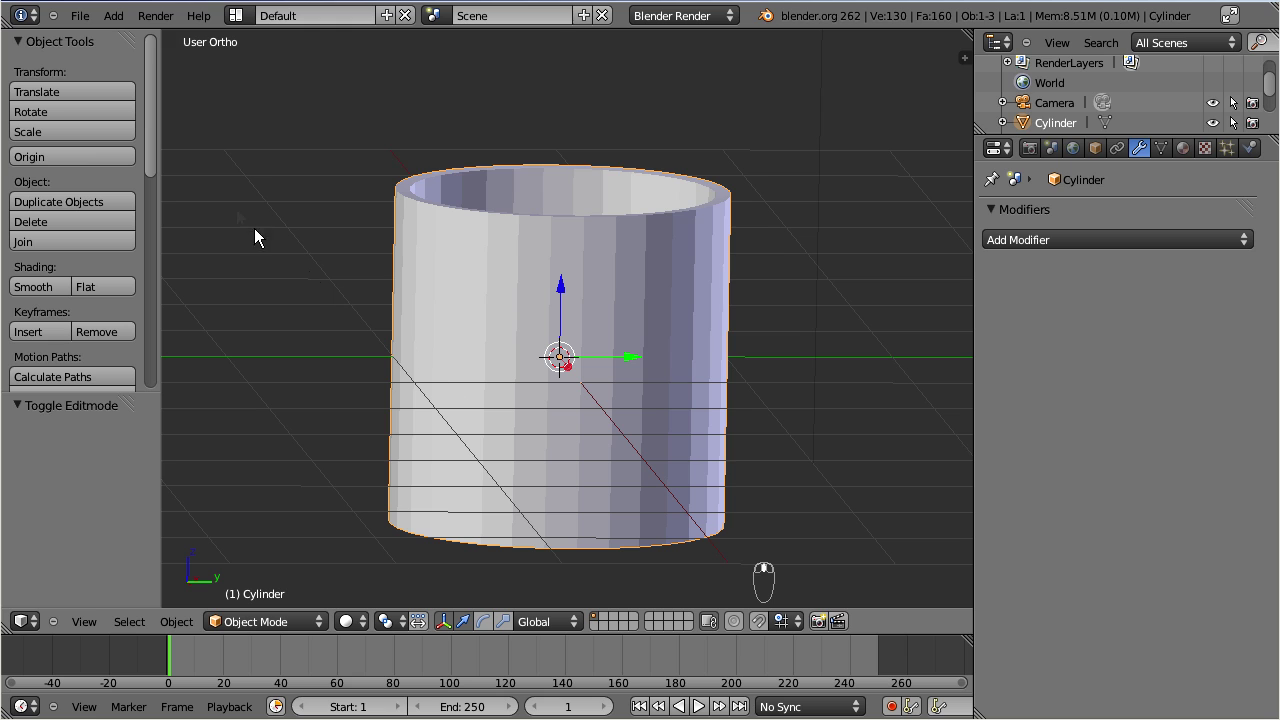
left_click_drag(147, 117, 152, 190)
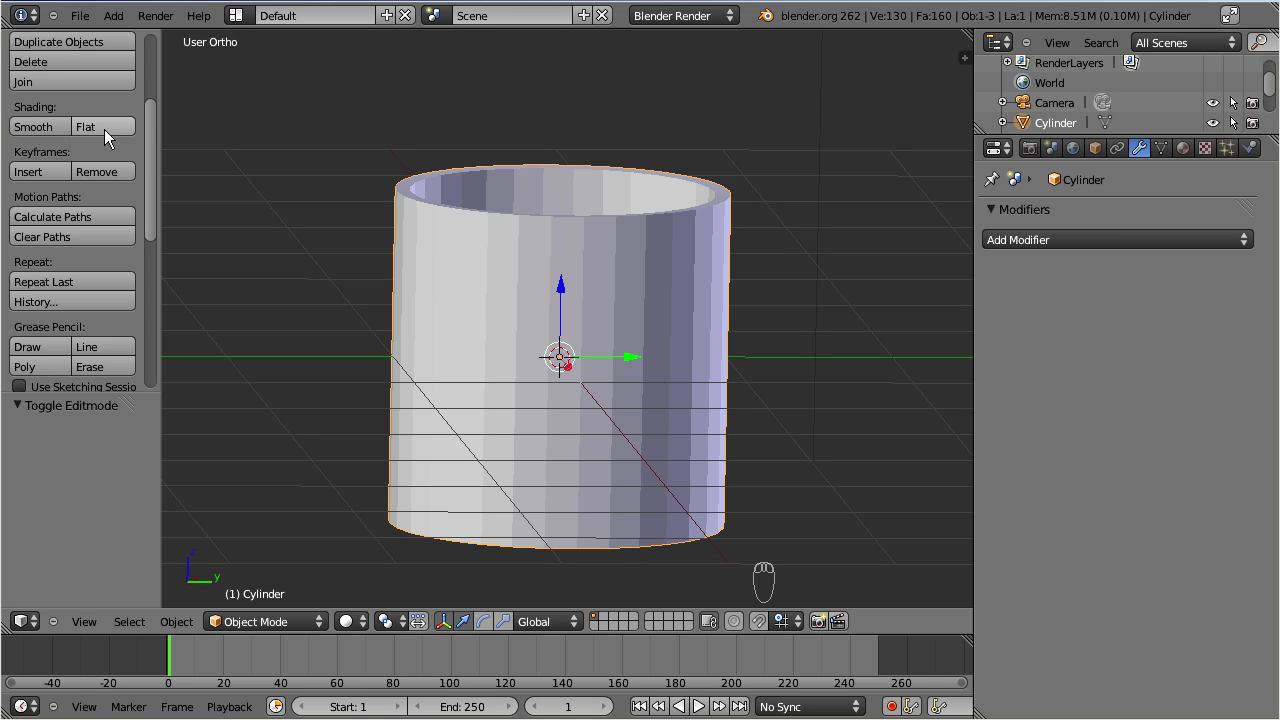
left_click(42, 132)
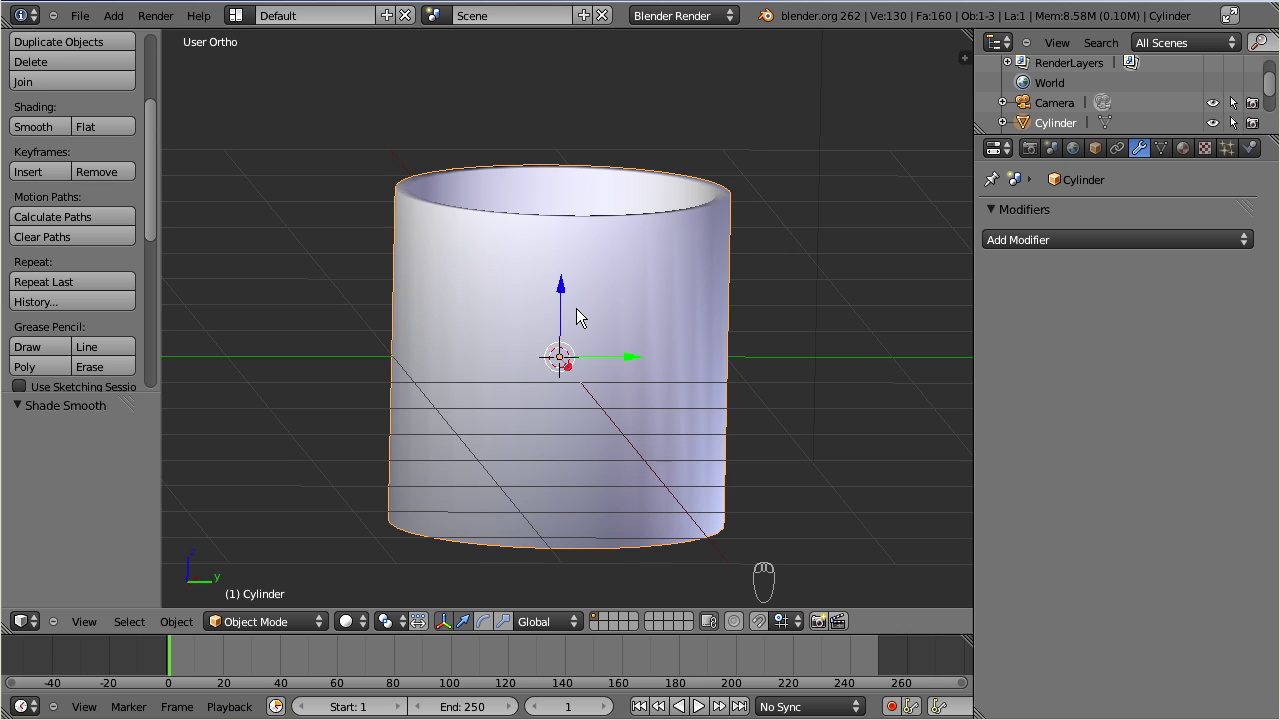
Step: Return the smooth-shaded cup to Edit Mode
middle_click_drag(577, 316, 600, 445)
scroll(590, 470, "up", 2)
scroll(619, 462, "down", 1)
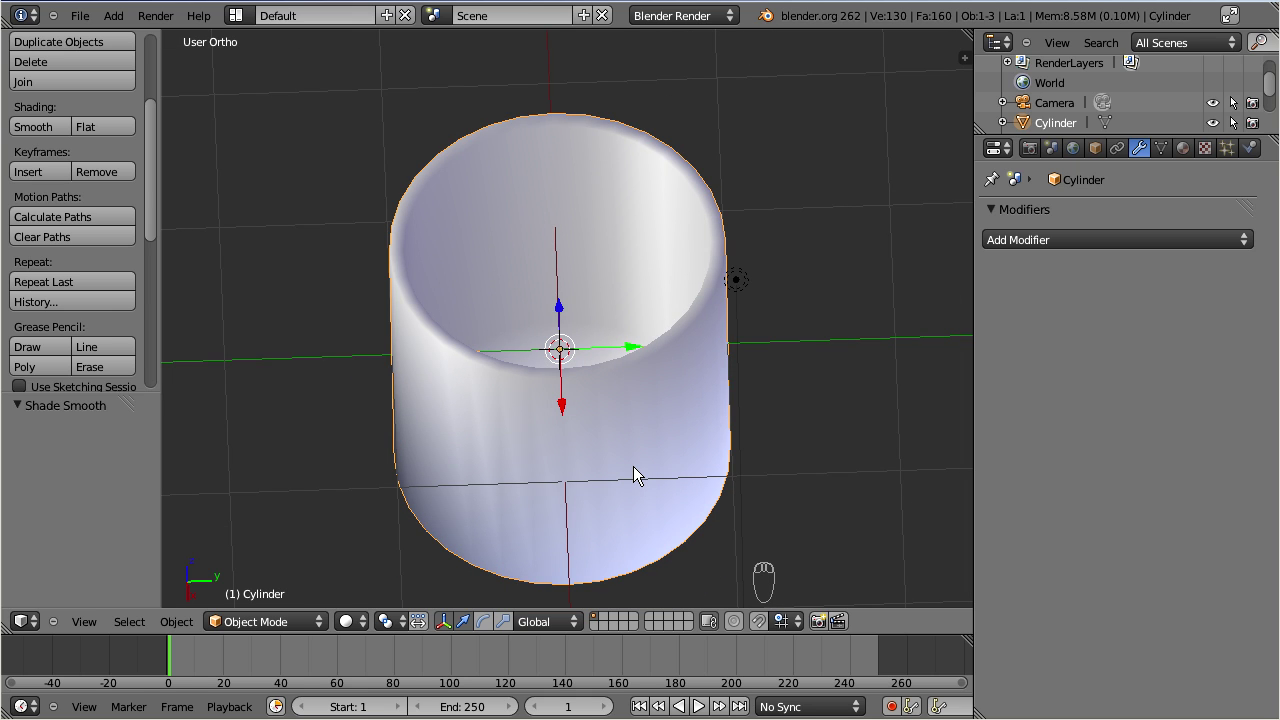
left_click(316, 621)
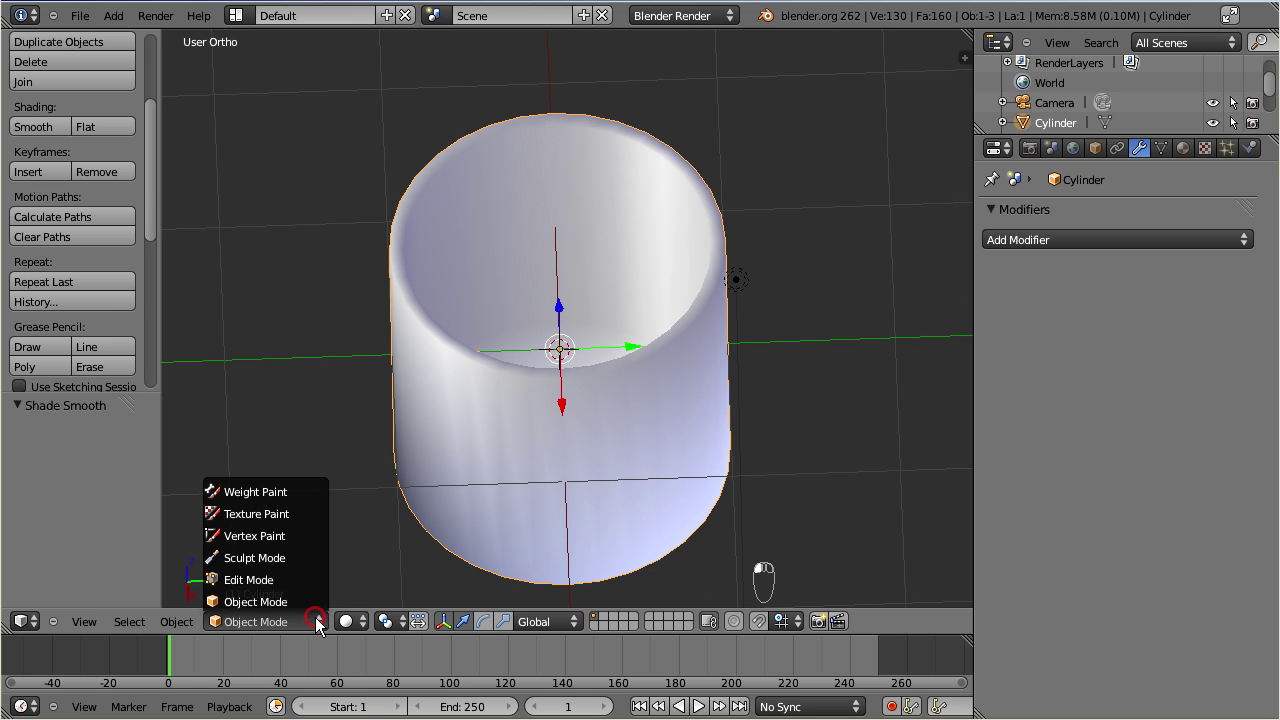
left_click(301, 580)
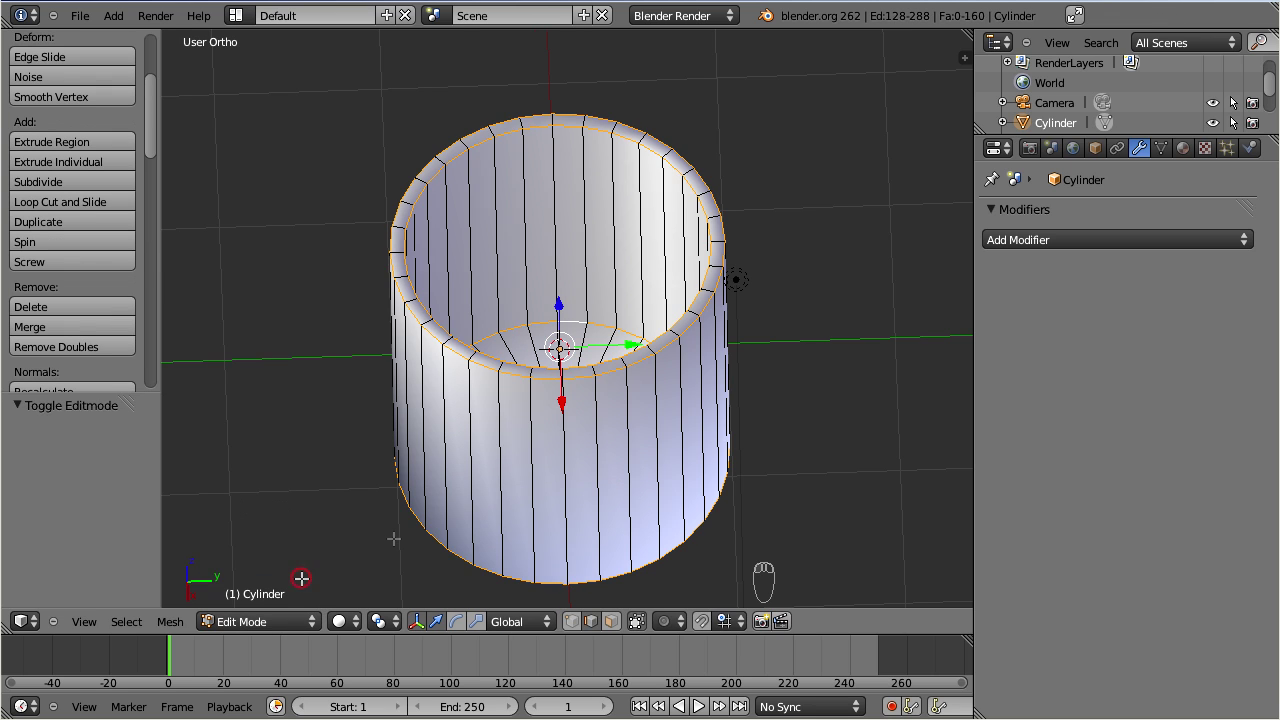
Step: Add two loop cuts around the cup's inner wall, one just below the rim and one just above the inner floor
key("ctrl+r")
left_click(562, 229)
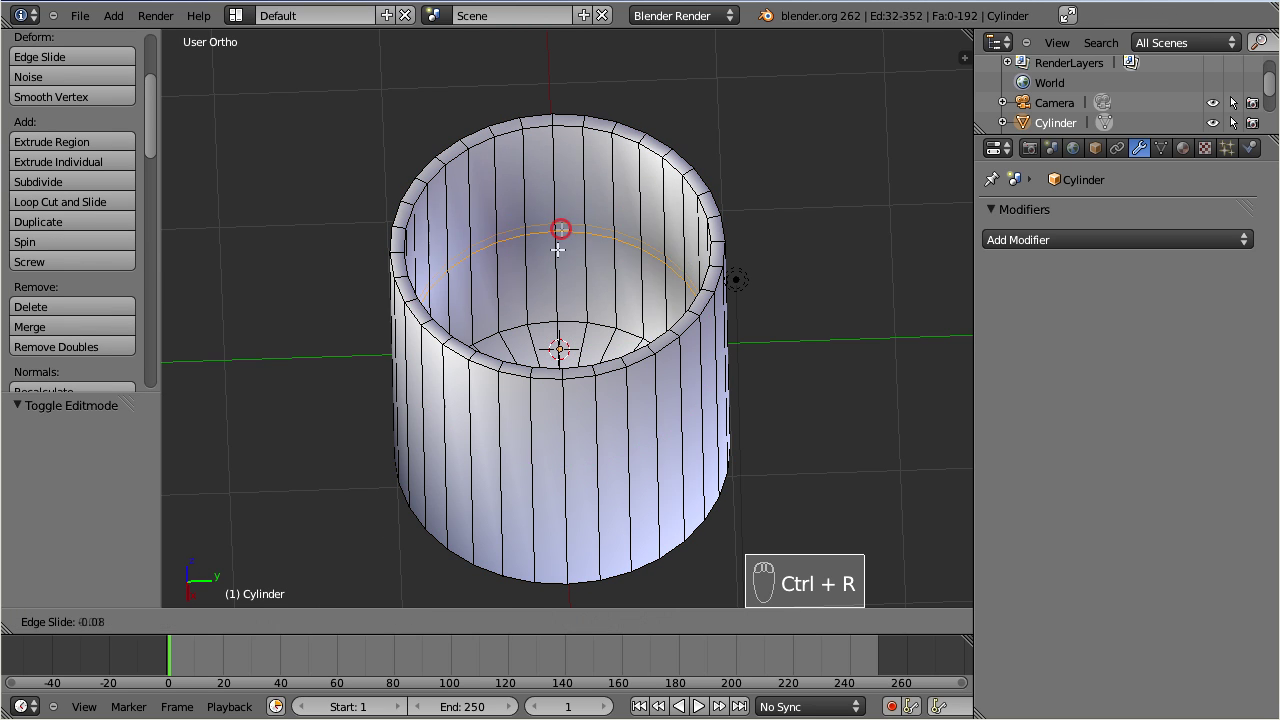
left_click(549, 143)
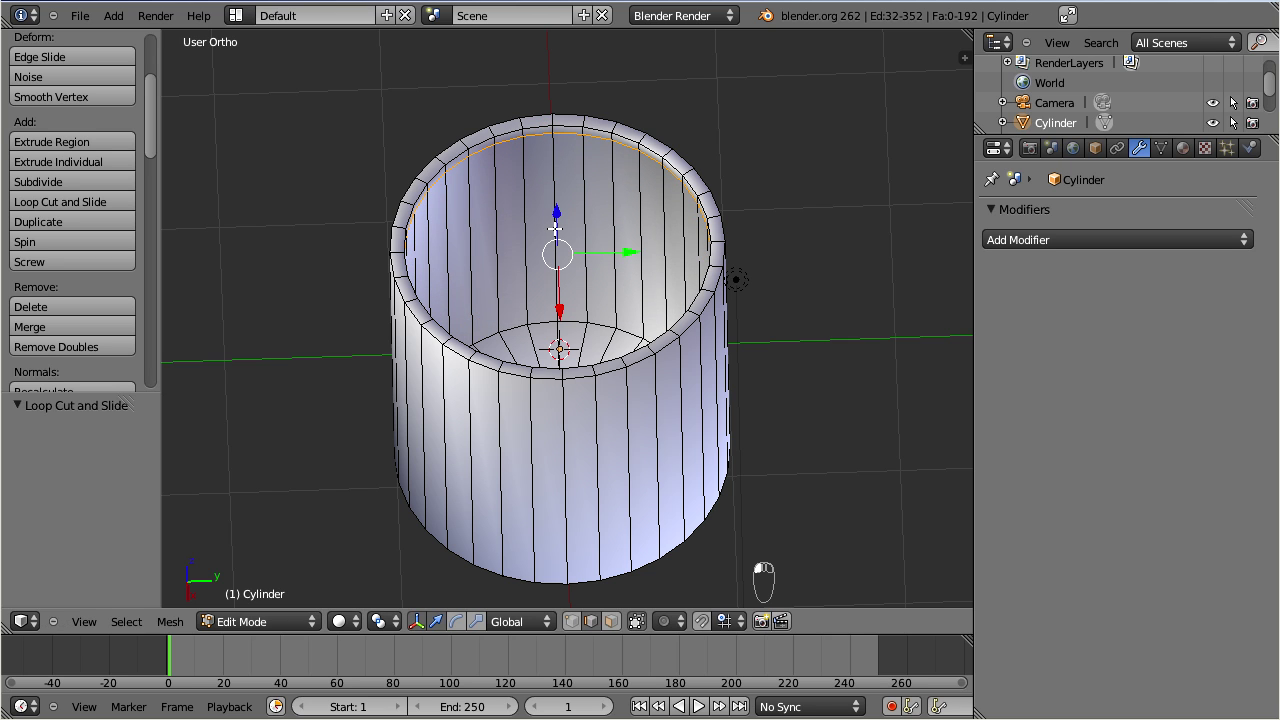
key("ctrl+r")
left_click(552, 248)
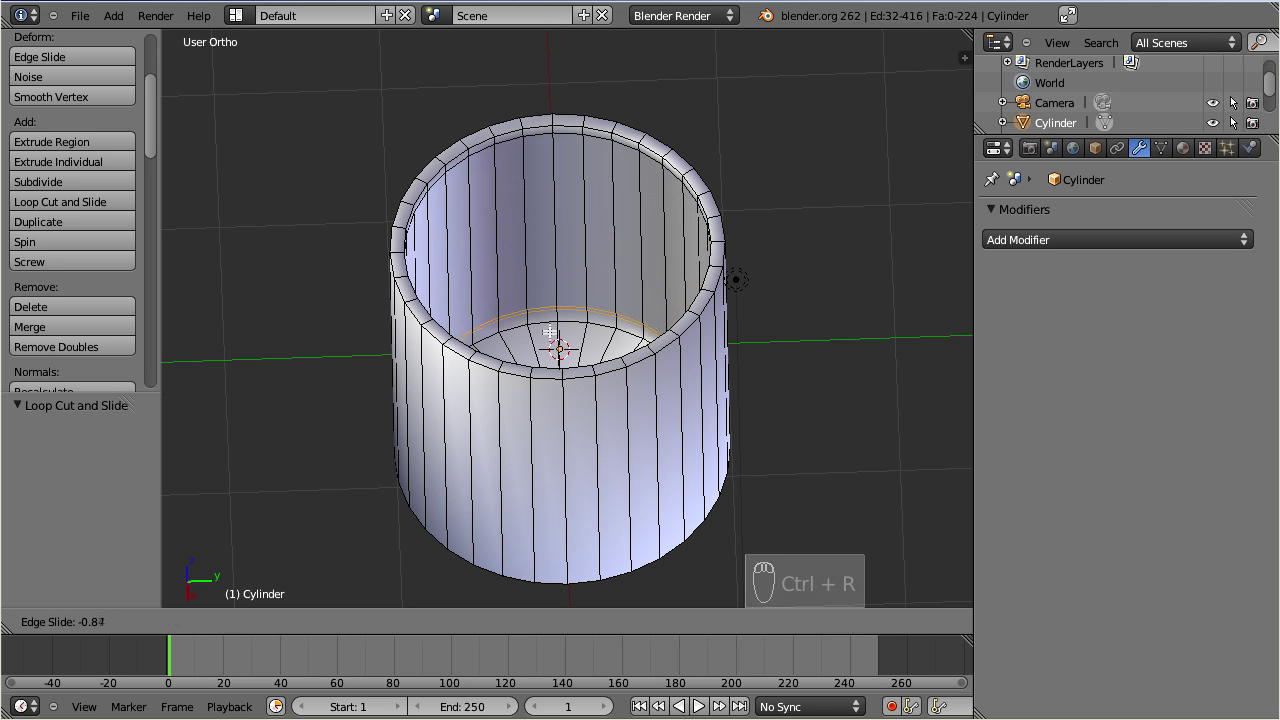
left_click(552, 338)
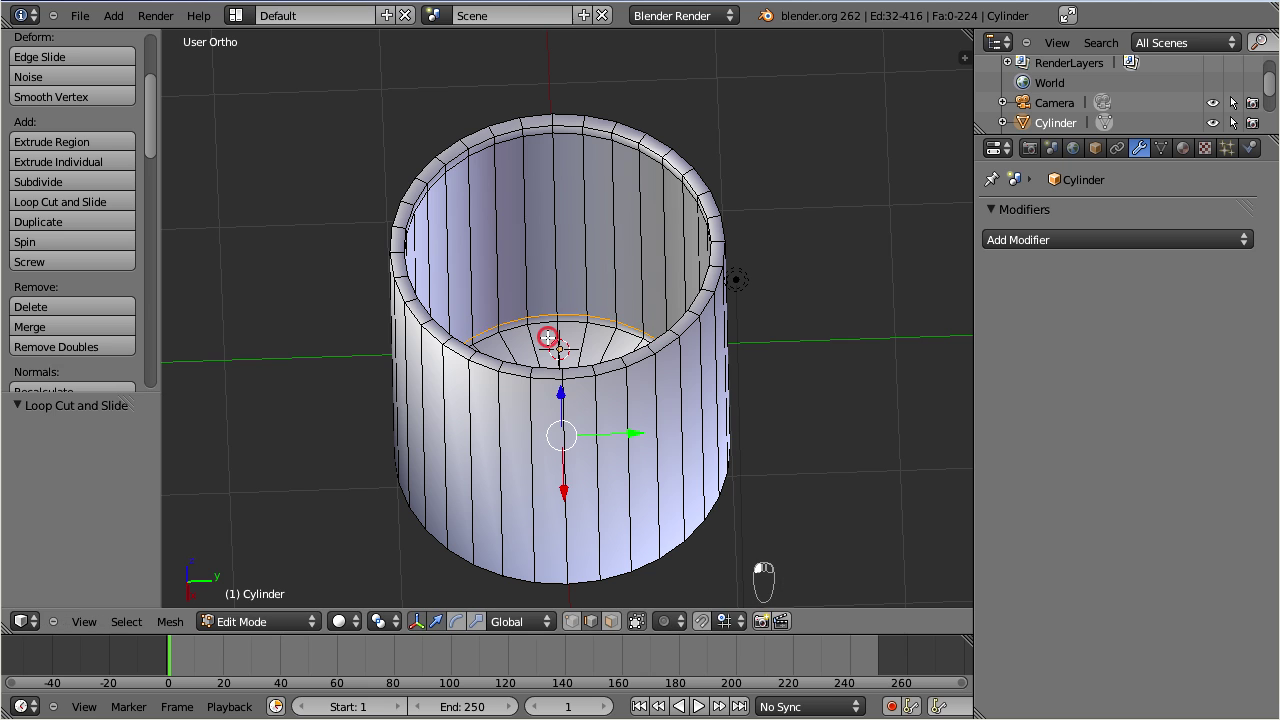
Step: Add two loop cuts around the cup's outer wall, one just below the rim and one just above the base
key("ctrl+r")
left_click(594, 462)
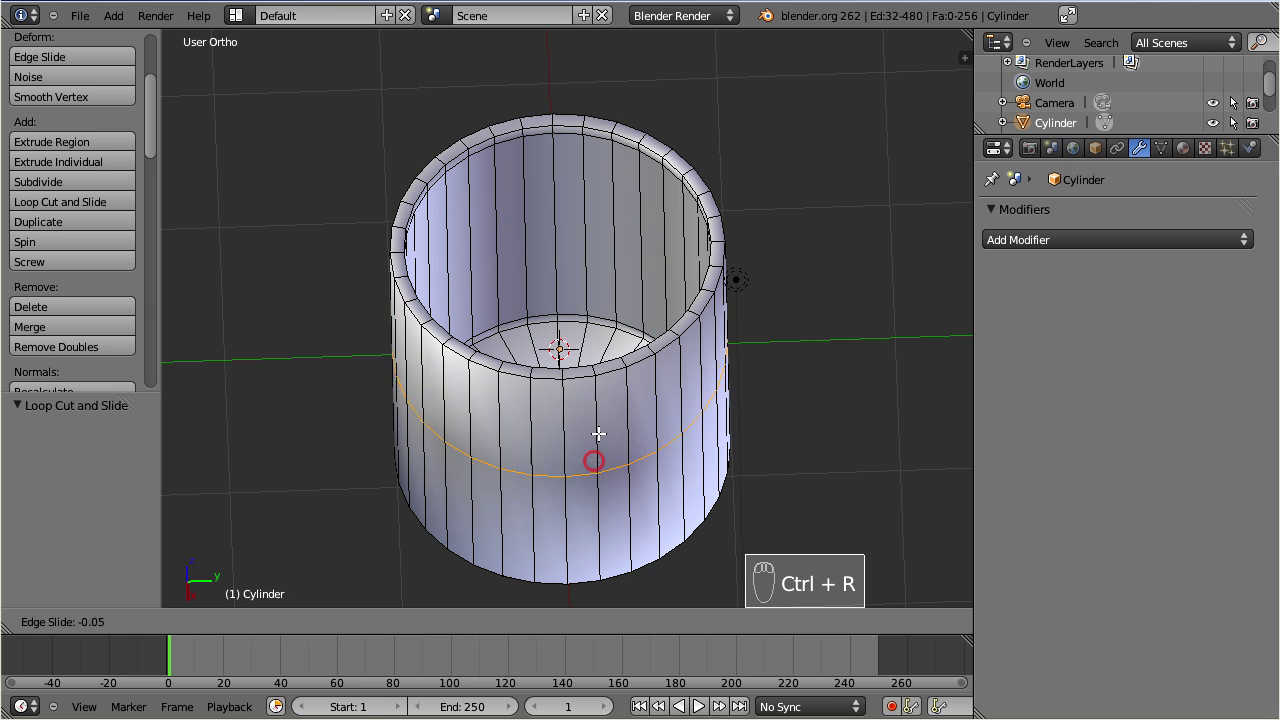
left_click(592, 367)
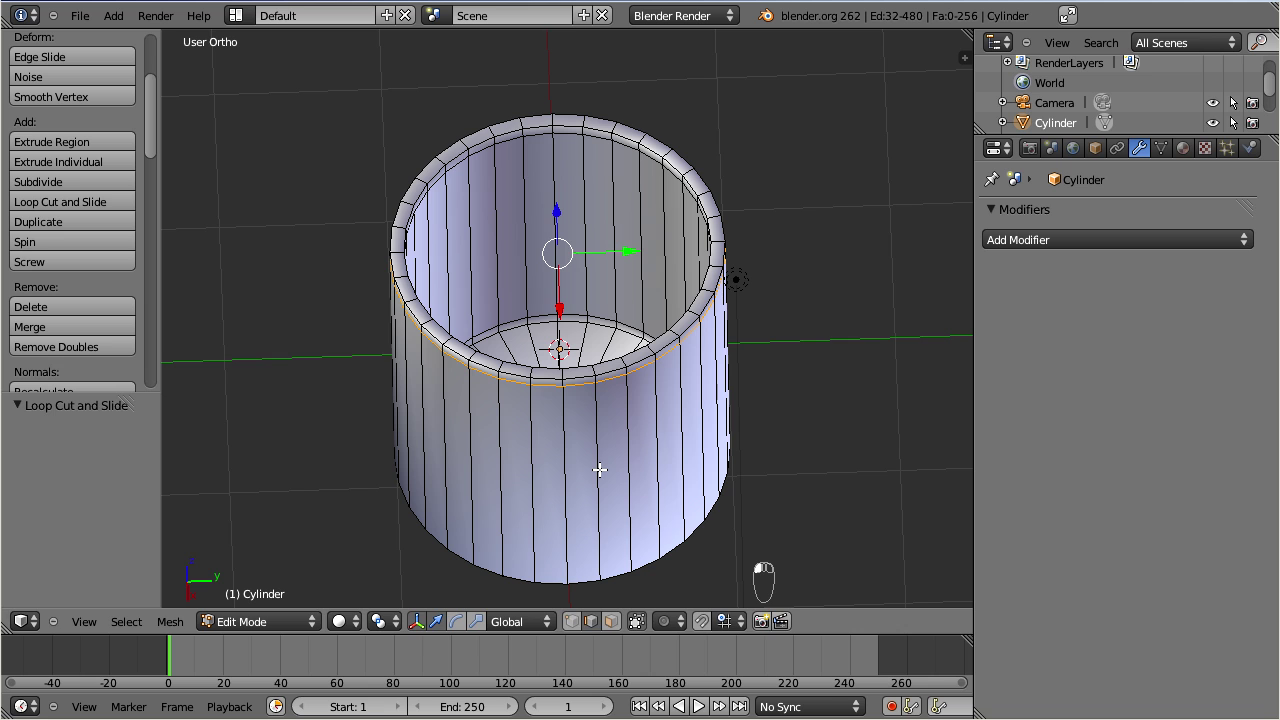
key("ctrl+r")
left_click(598, 468)
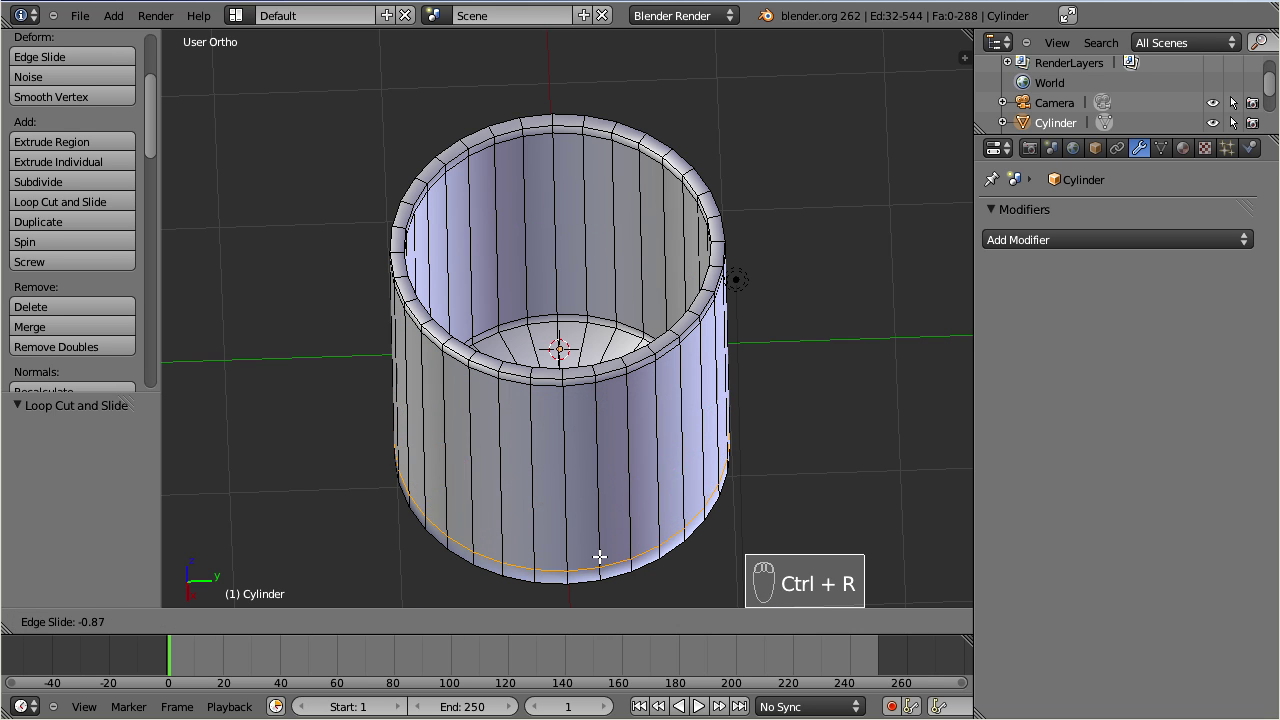
left_click(600, 560)
Step: Return the cup to Object Mode and check the smooth shading on its outer wall, rim and inner floor
scroll(575, 495, "down", 2)
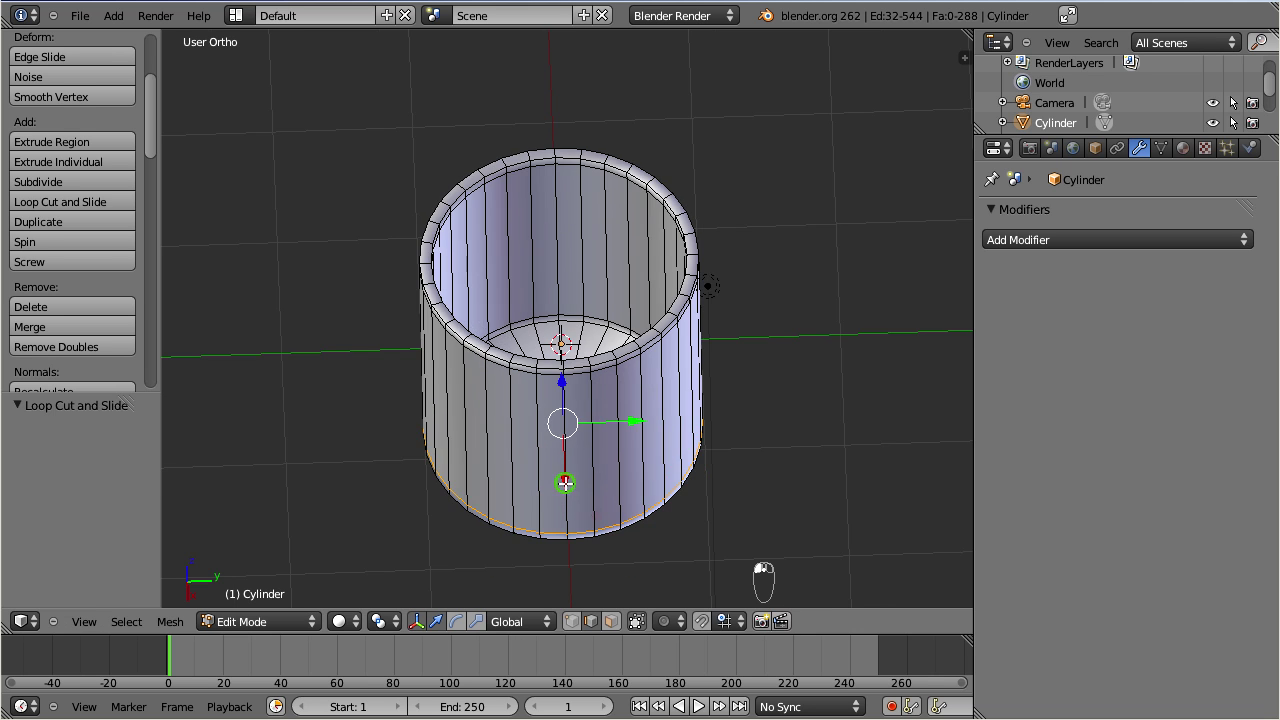
key("Tab")
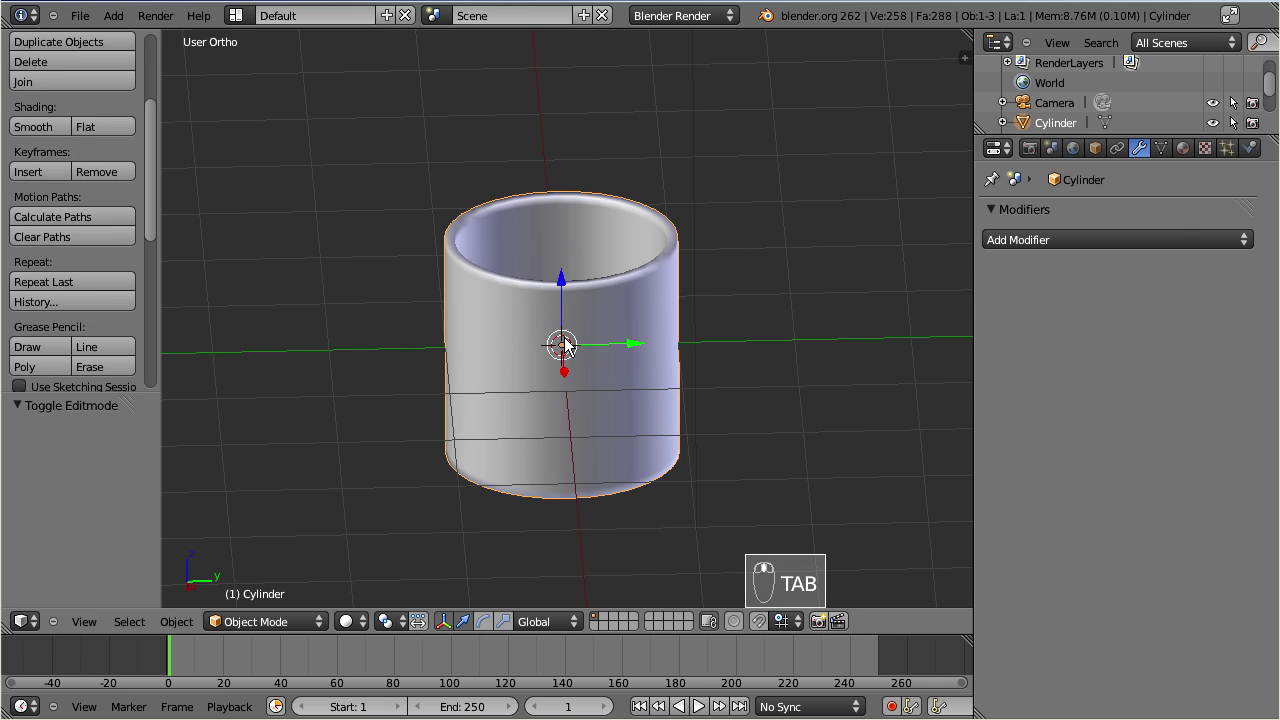
middle_click_drag(565, 372, 572, 491)
scroll(589, 485, "up", 4)
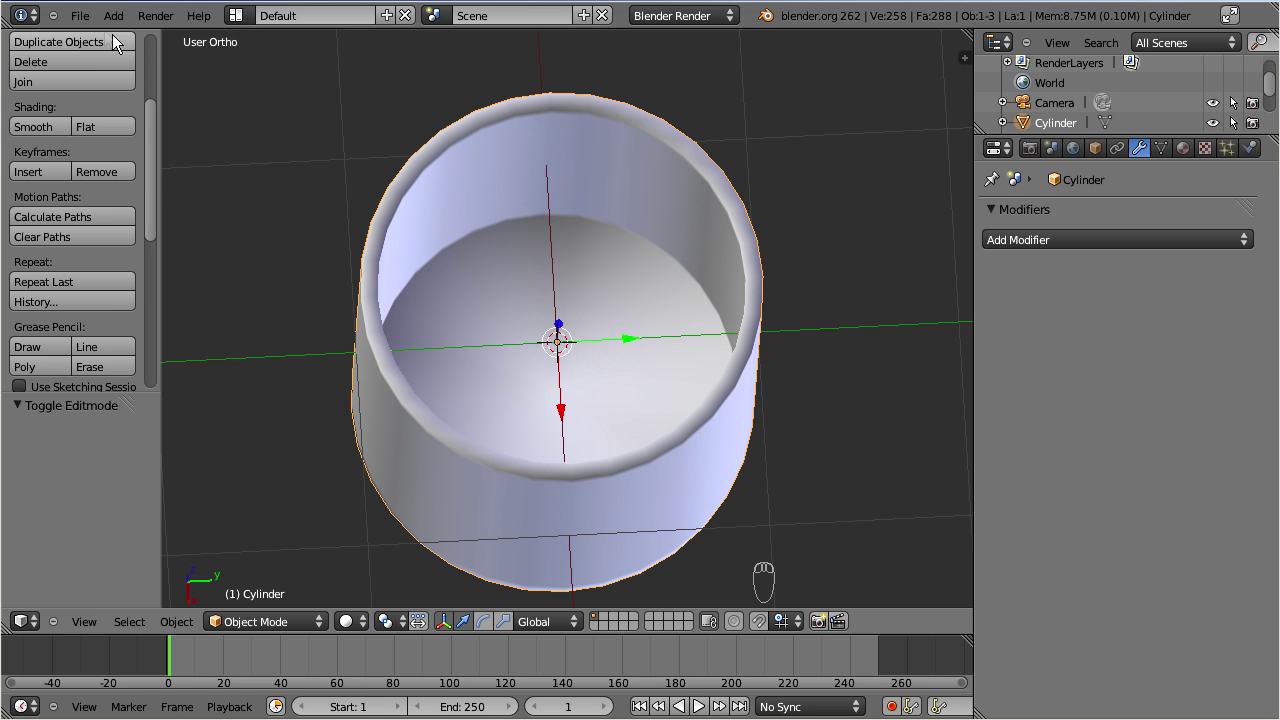
Step: Start a COLLADA export of the cup and choose coffee_cup.dae in E:\videos\meshes\coffee_cups\resources as the target file
left_click(81, 16)
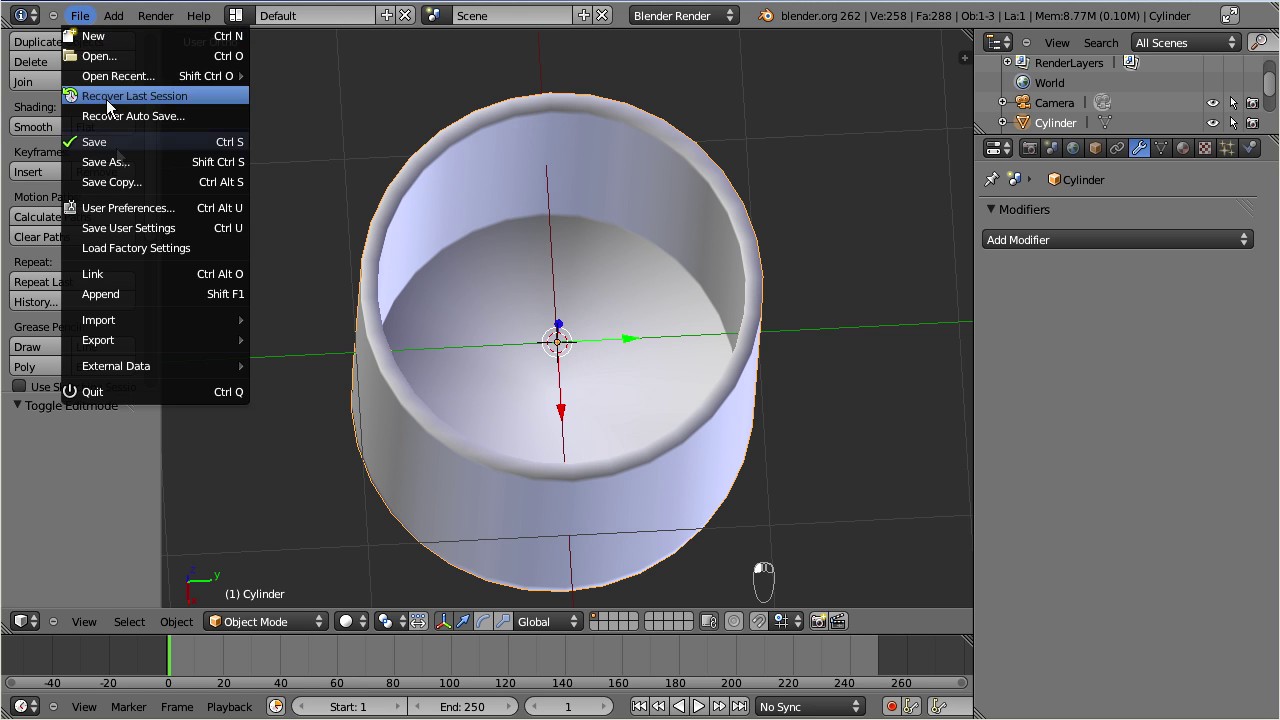
mouse_move(138, 340)
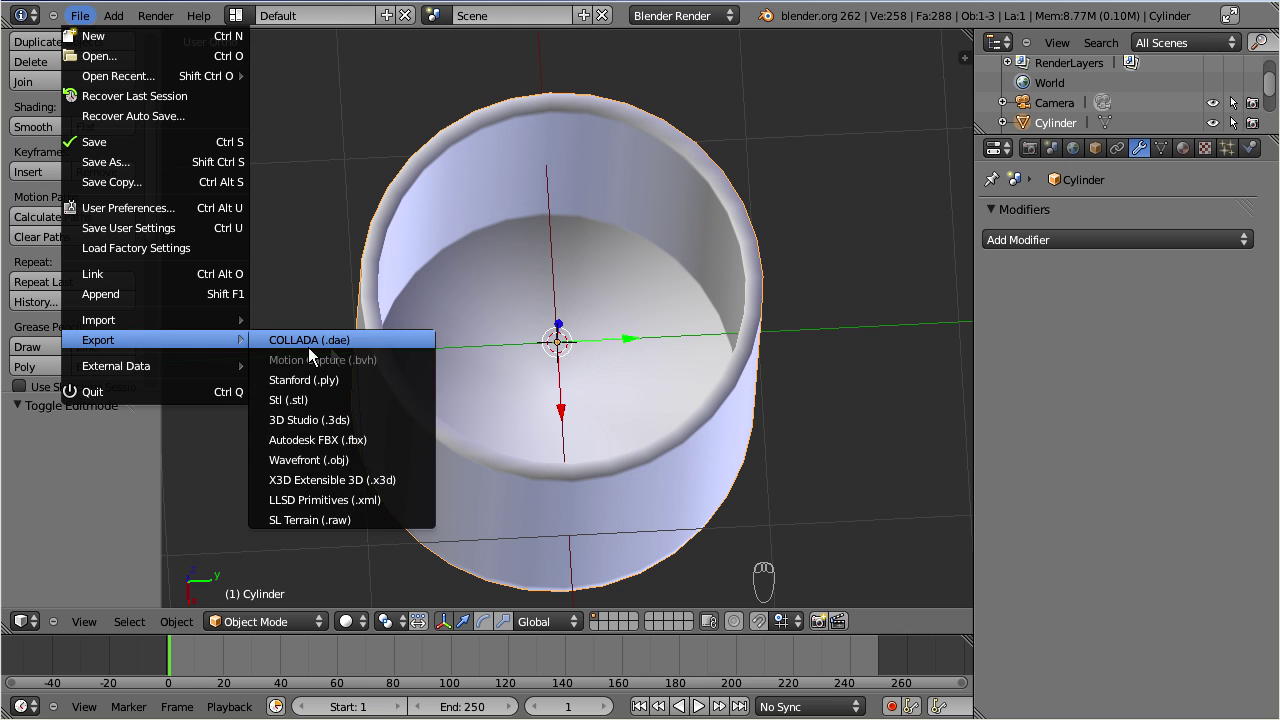
left_click(379, 339)
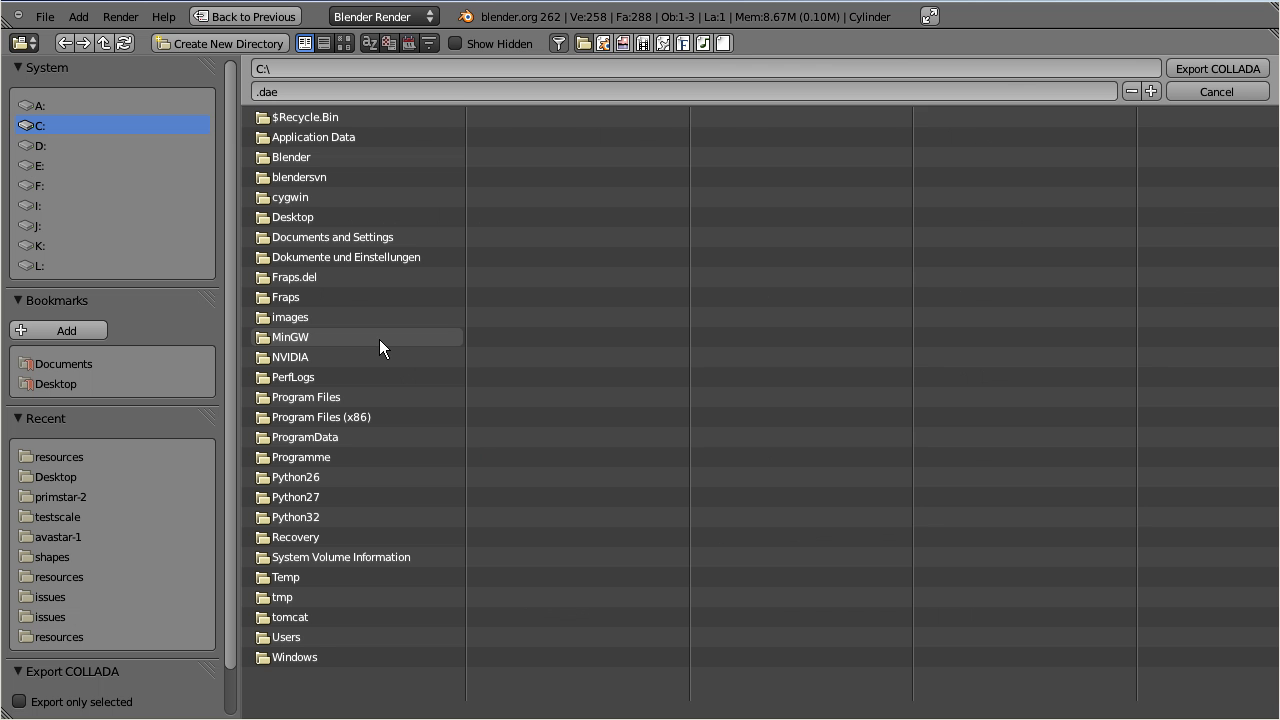
left_click(55, 165)
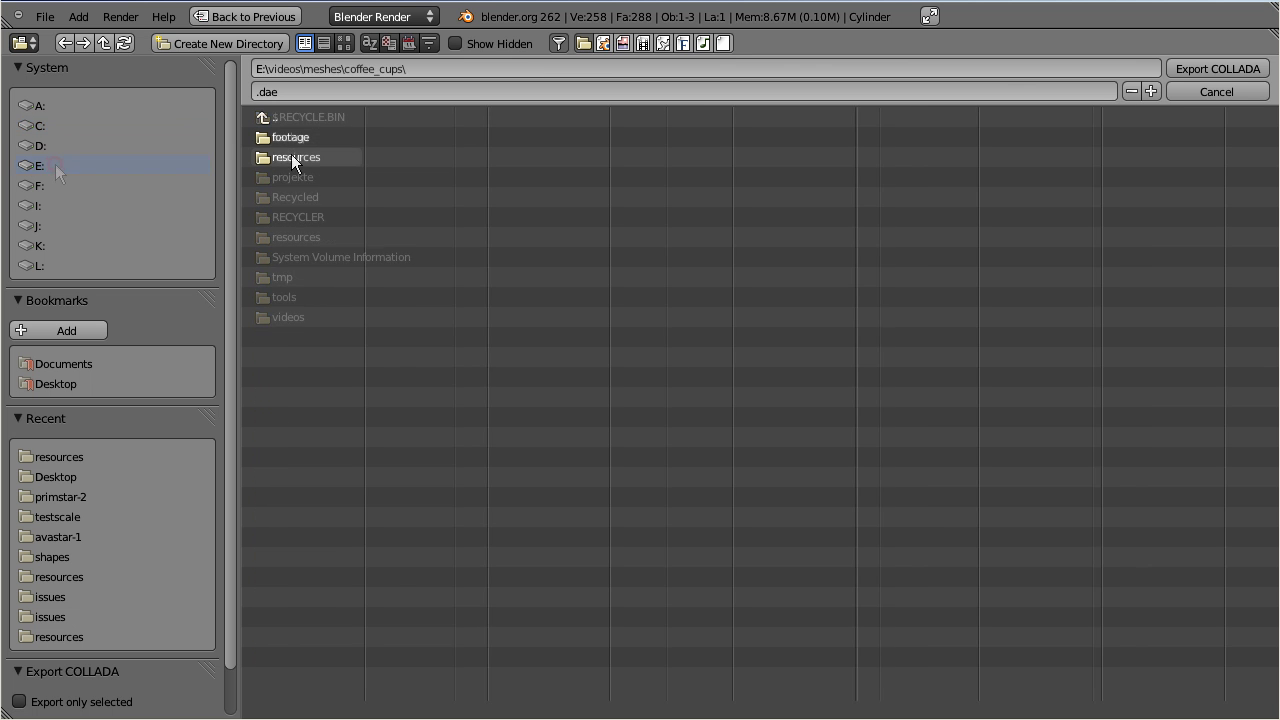
left_click(293, 158)
left_click(298, 138)
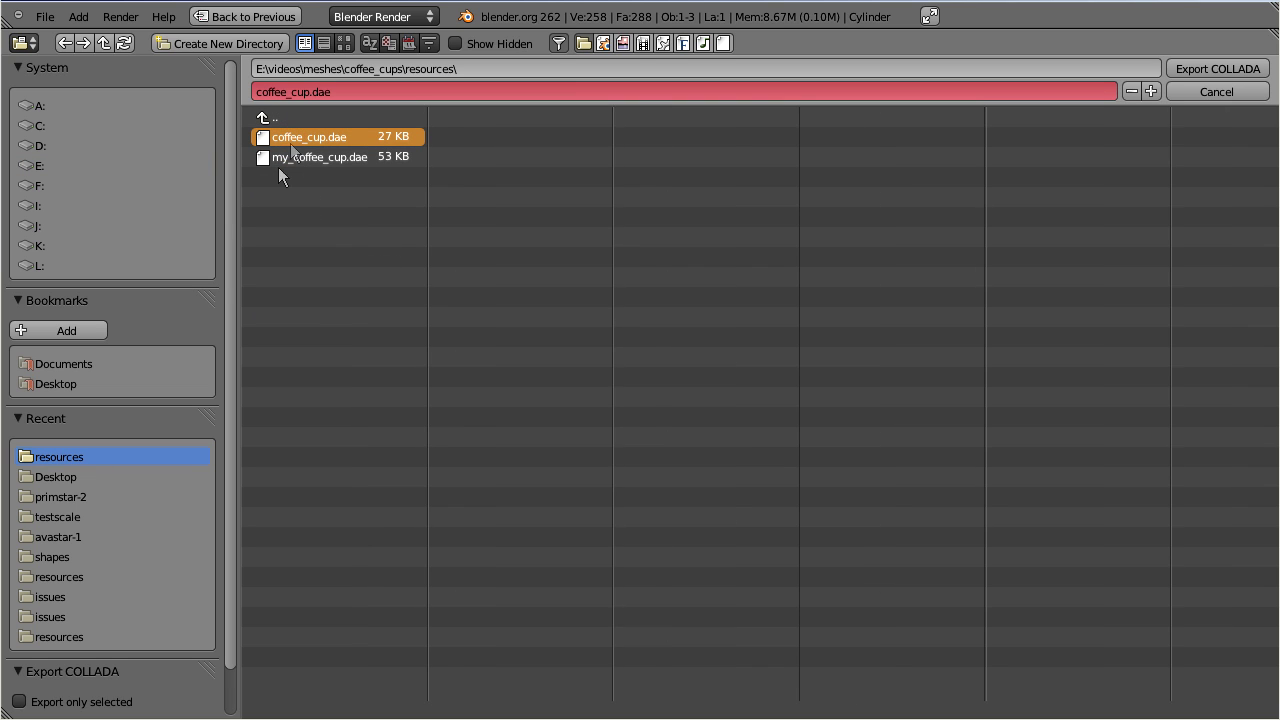
Step: Enable Export only selected and Export for Second Life, and export the COLLADA file
scroll(228, 286, "down", 2)
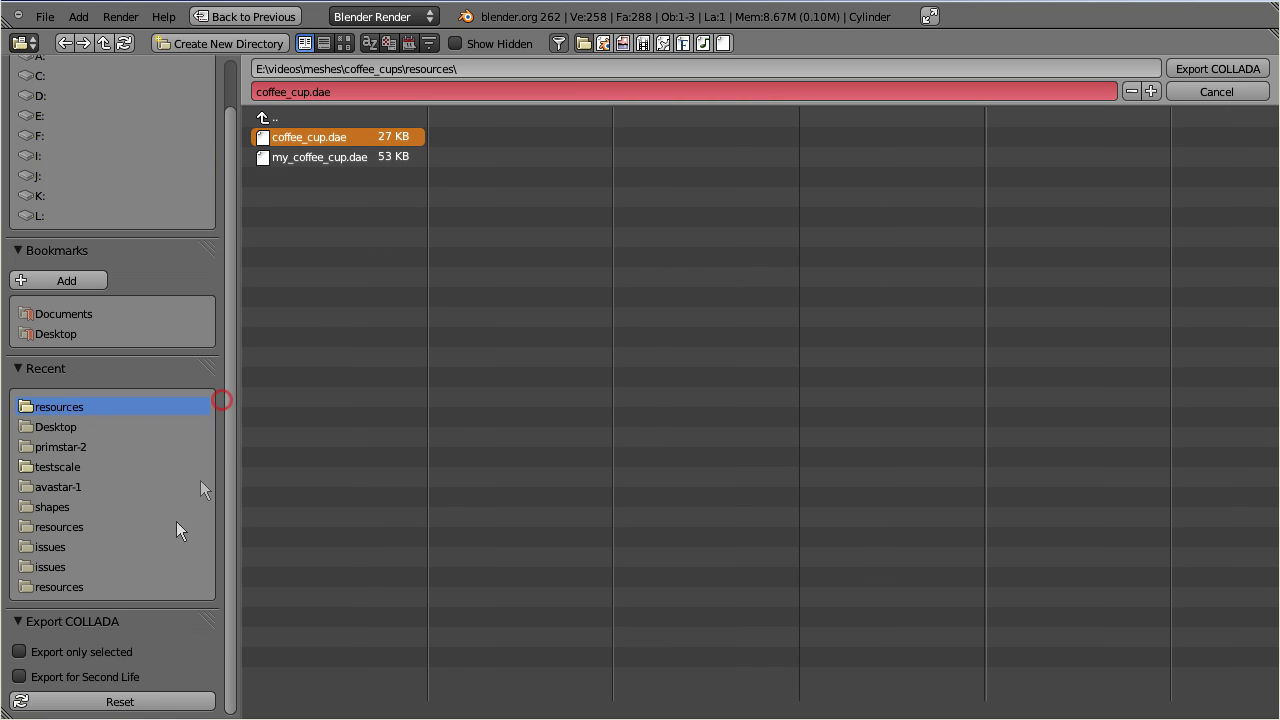
left_click(19, 652)
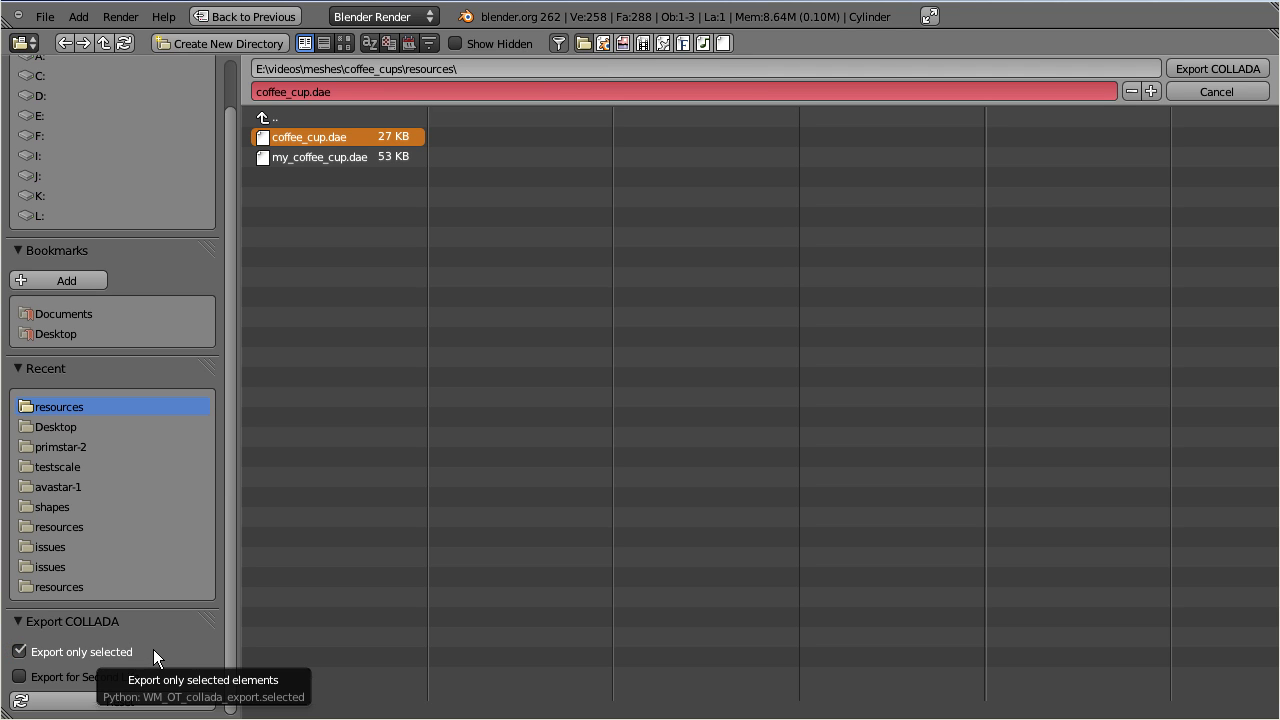
left_click(20, 679)
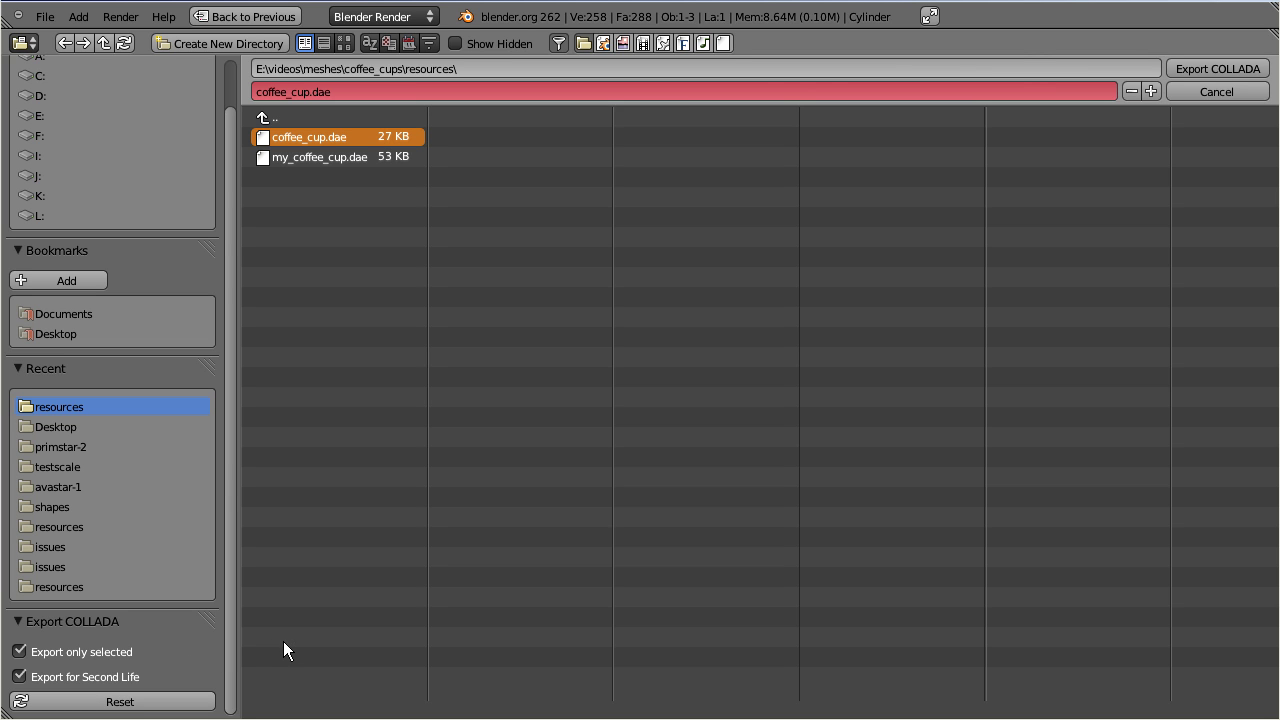
left_click(1188, 69)
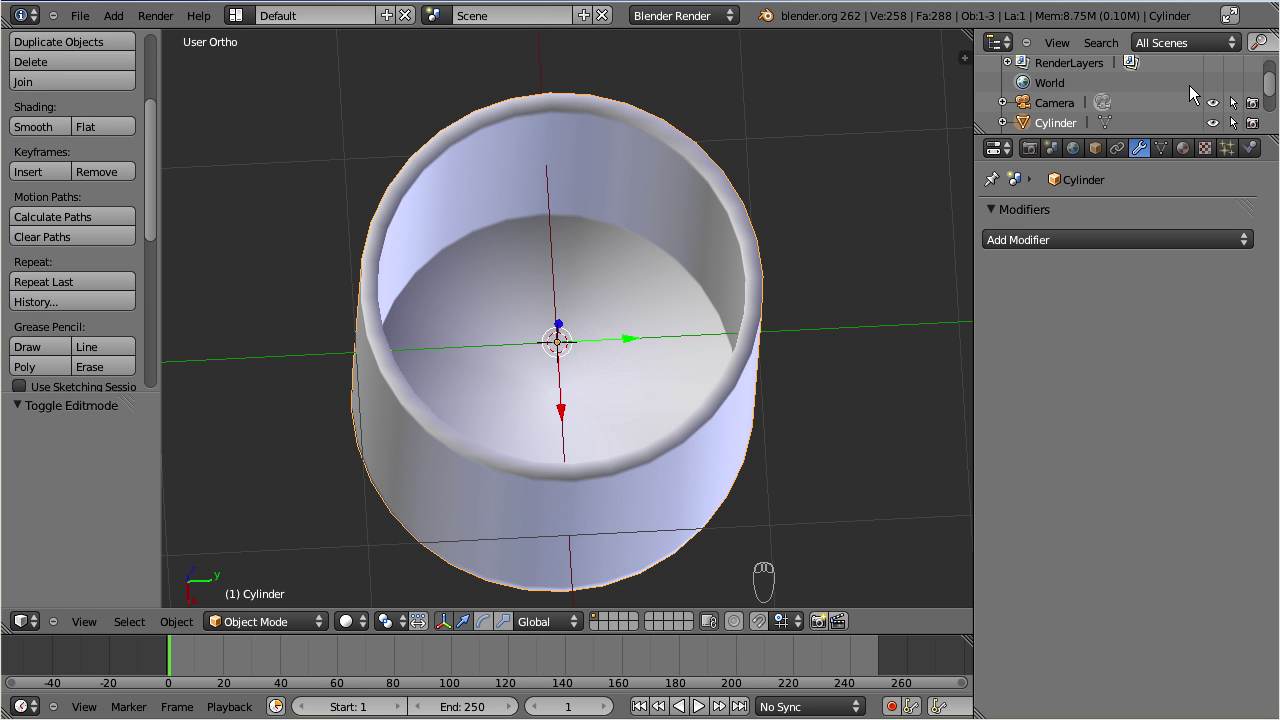